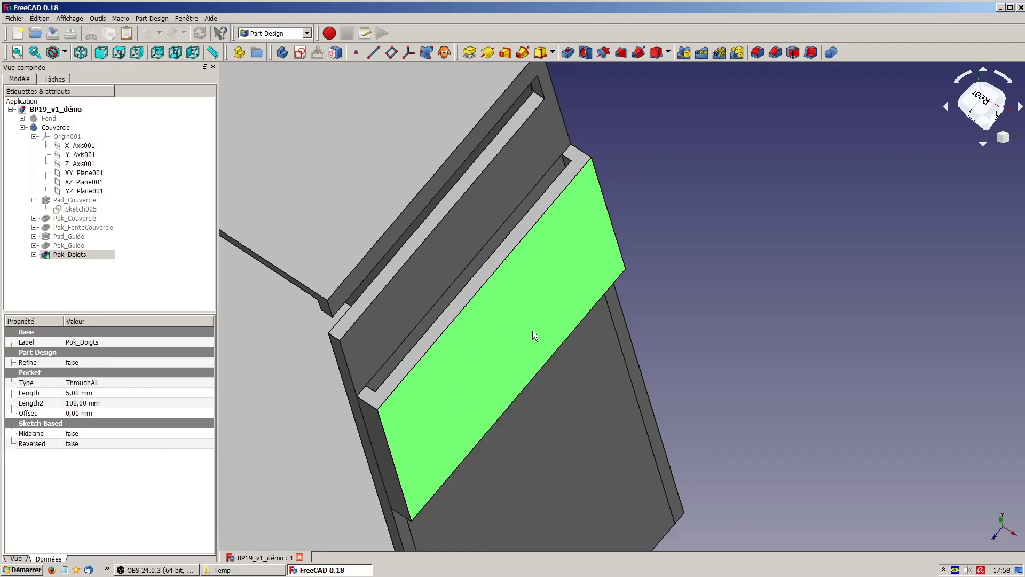
# - Switch from the Part Design workbench to the Draft workbench, keeping the raised end face of the Couvercle lid selected
pyautogui.scroll(-2, 533, 332)
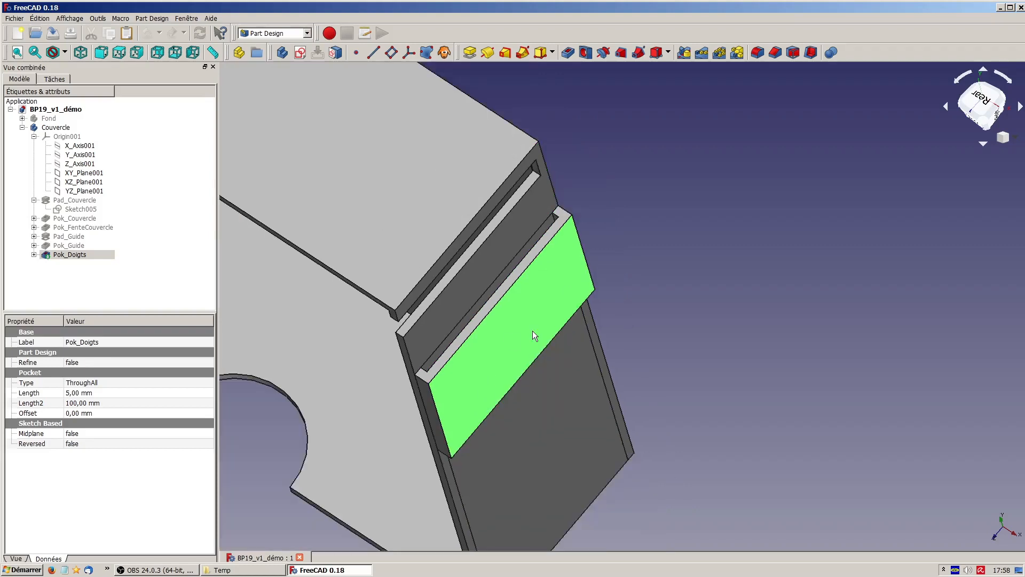
pyautogui.scroll(-2, 532, 330)
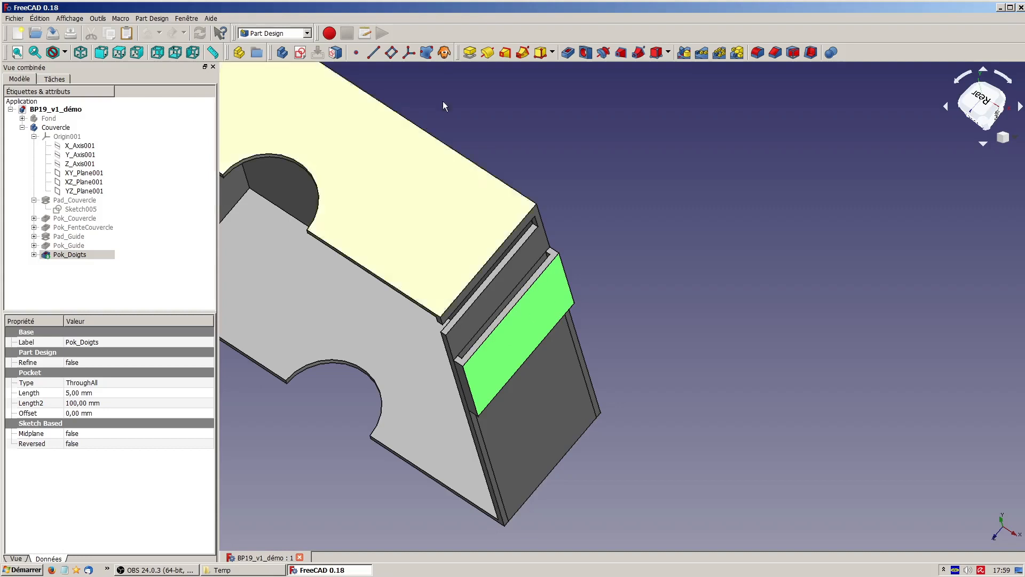
pyautogui.click(309, 34)
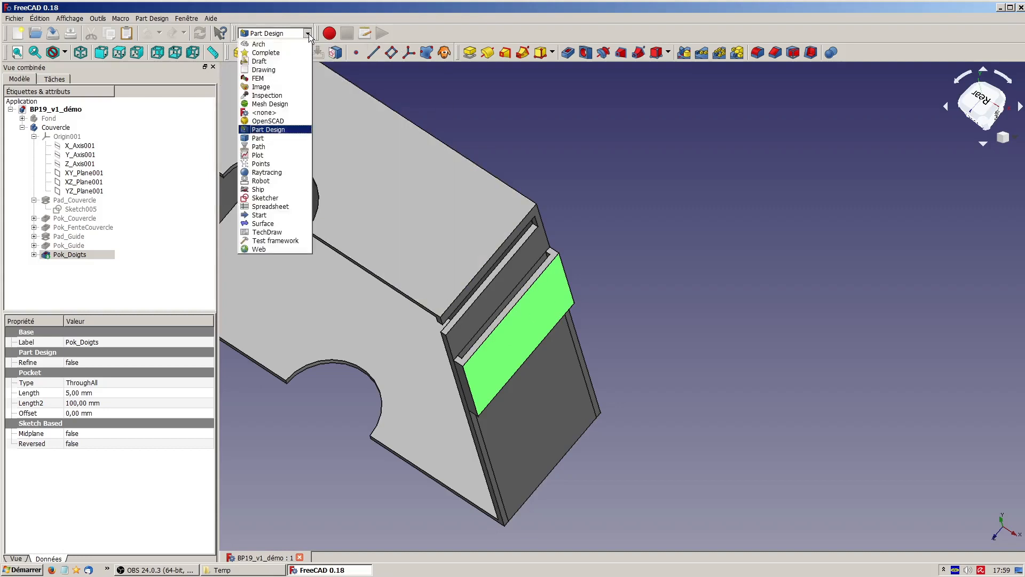
pyautogui.click(277, 62)
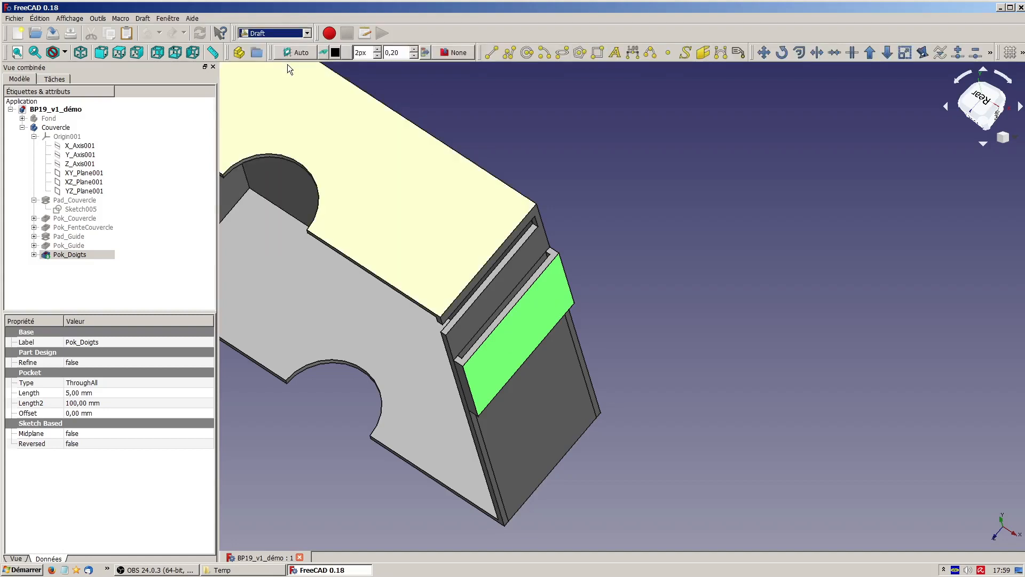
# - Orient the view upright onto the lid's Right side and align the Draft working plane with the selected raised end face
pyautogui.moveTo(706, 166); pyautogui.dragTo(753, 209, button='middle')
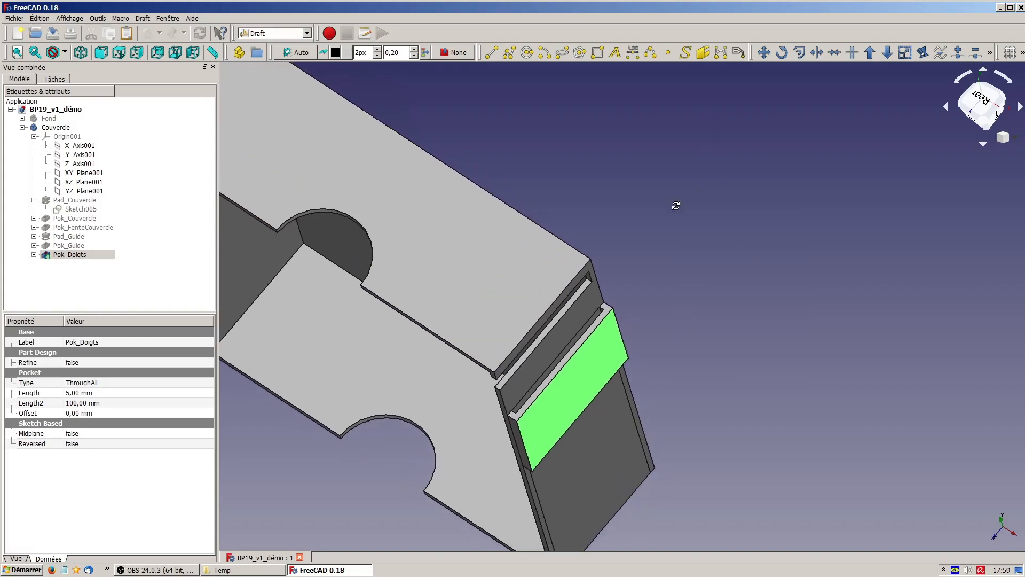
pyautogui.moveTo(675, 205)
pyautogui.mouseDown(button='middle')
pyautogui.moveTo(641, 249)
pyautogui.moveTo(674, 210)
pyautogui.moveTo(669, 200)
pyautogui.mouseUp(button='middle')
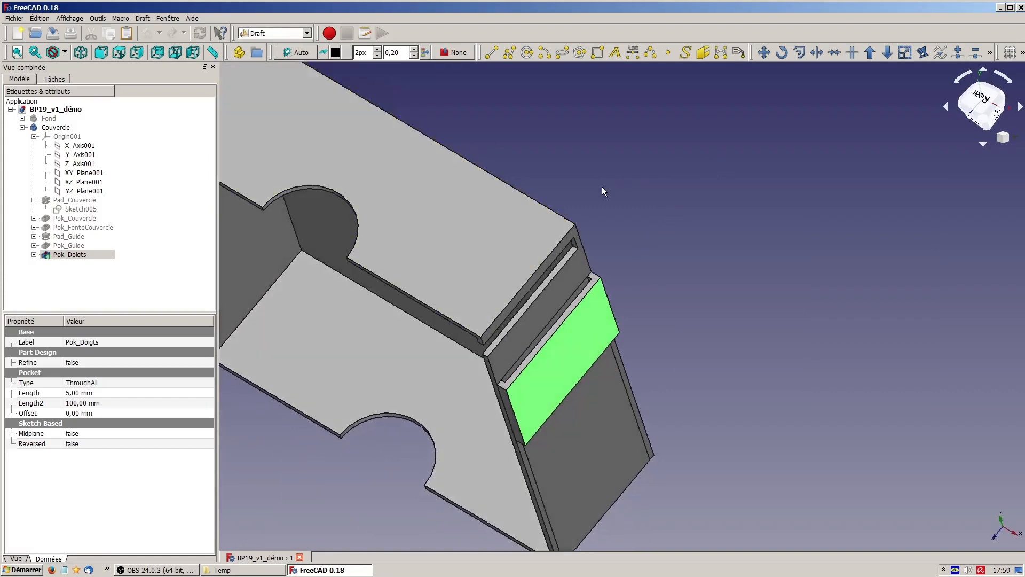
pyautogui.moveTo(576, 208); pyautogui.dragTo(631, 195, button='middle')
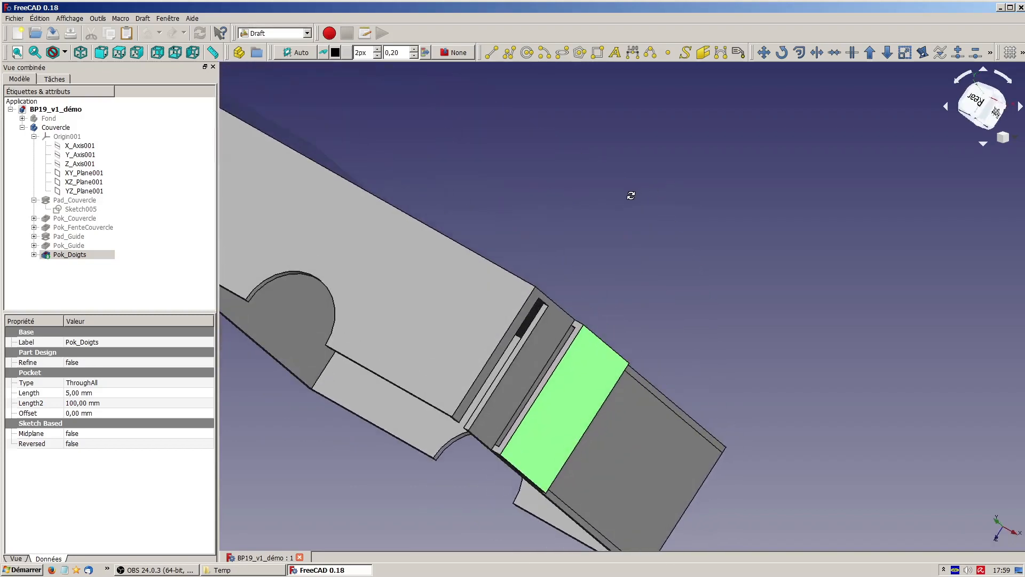
pyautogui.moveTo(592, 228); pyautogui.dragTo(606, 204, button='middle')
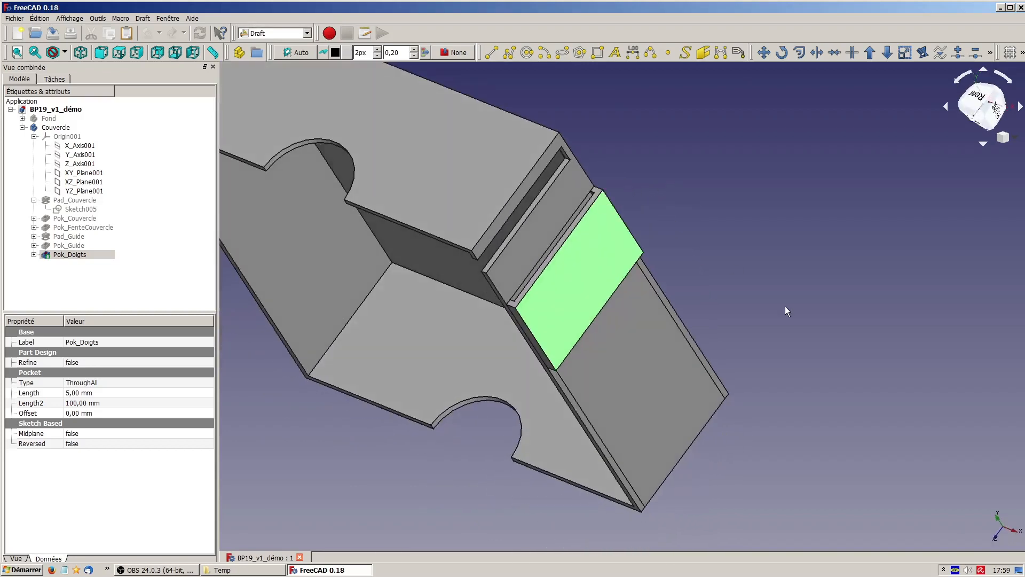
pyautogui.moveTo(794, 325); pyautogui.dragTo(743, 343, button='middle')
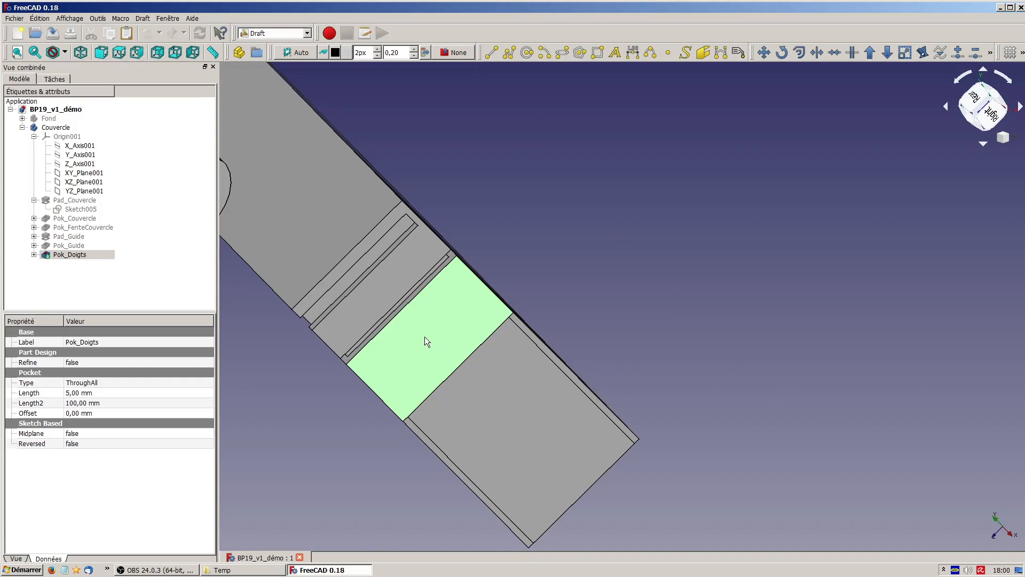
pyautogui.click(988, 115)
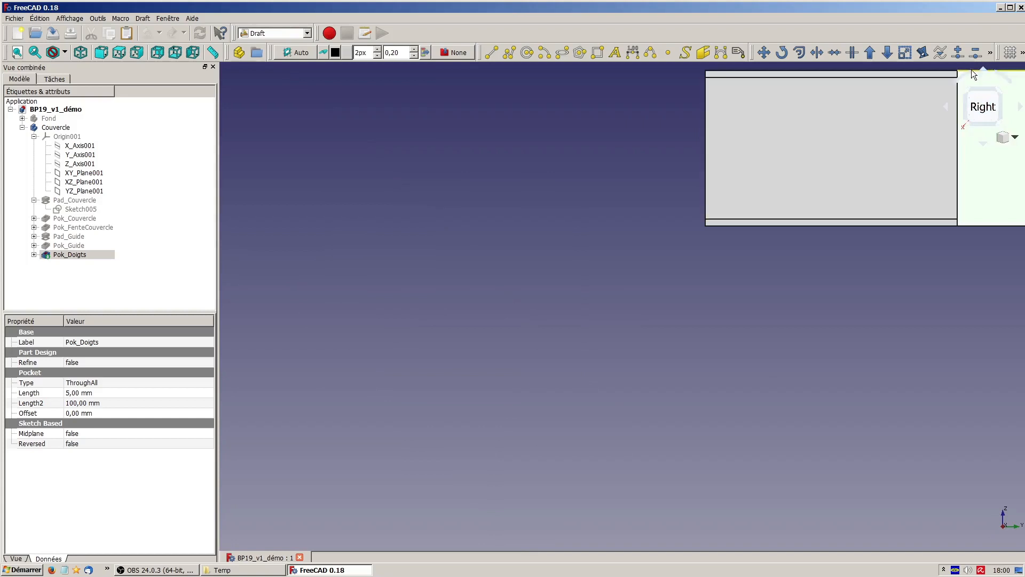
pyautogui.click(957, 82)
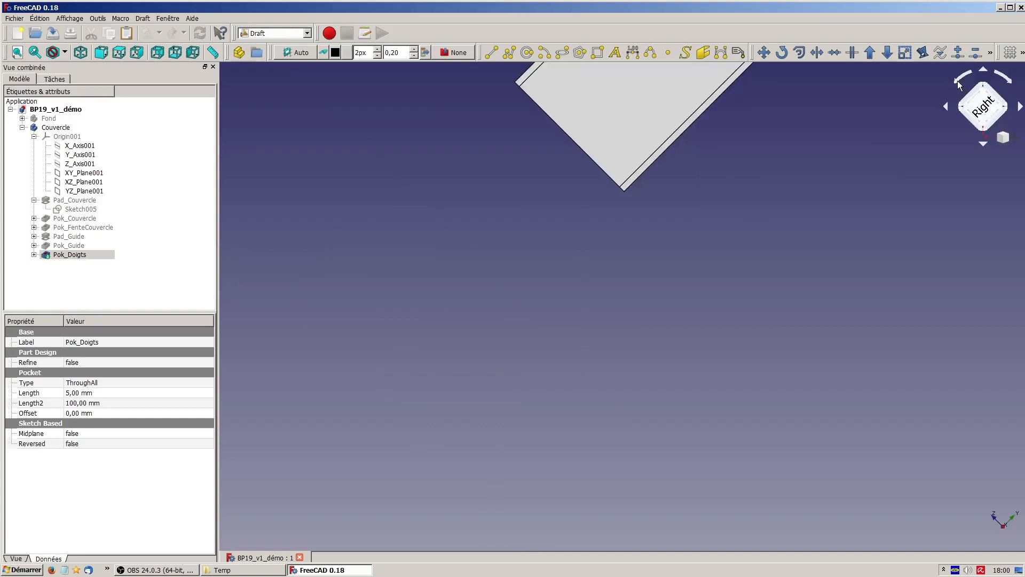
pyautogui.moveTo(844, 111); pyautogui.dragTo(753, 432, button='middle')
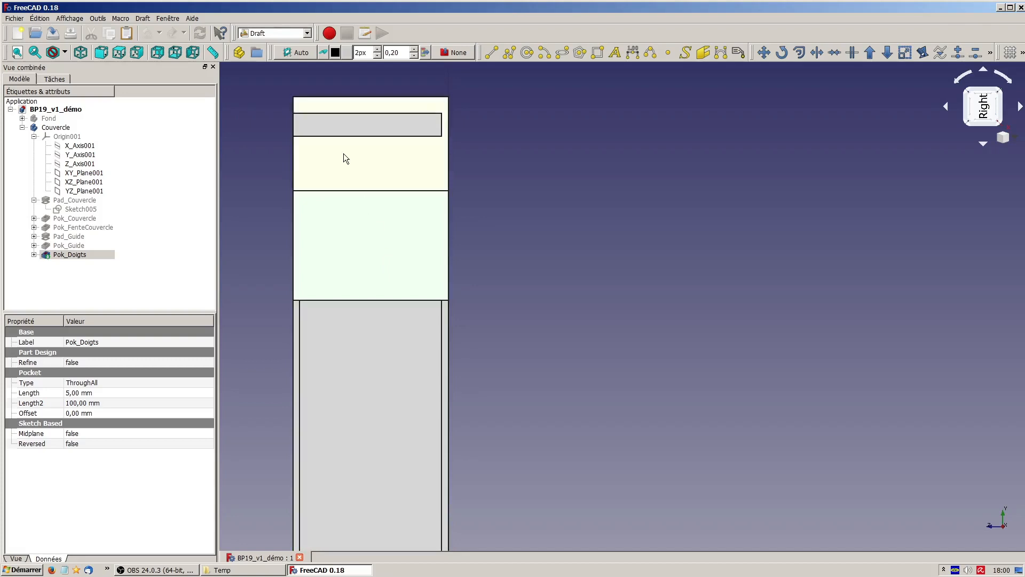
pyautogui.click(306, 52)
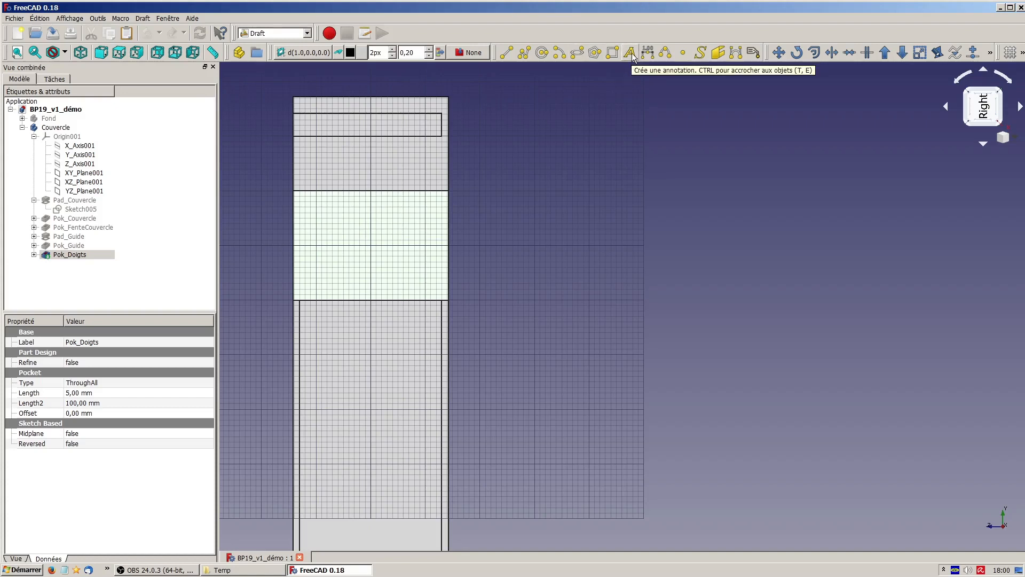
# - Create a ShapeString reading "19", 10 mm high, on the working plane with the font file arialbd.ttf from the Fontes folder
pyautogui.click(701, 53)
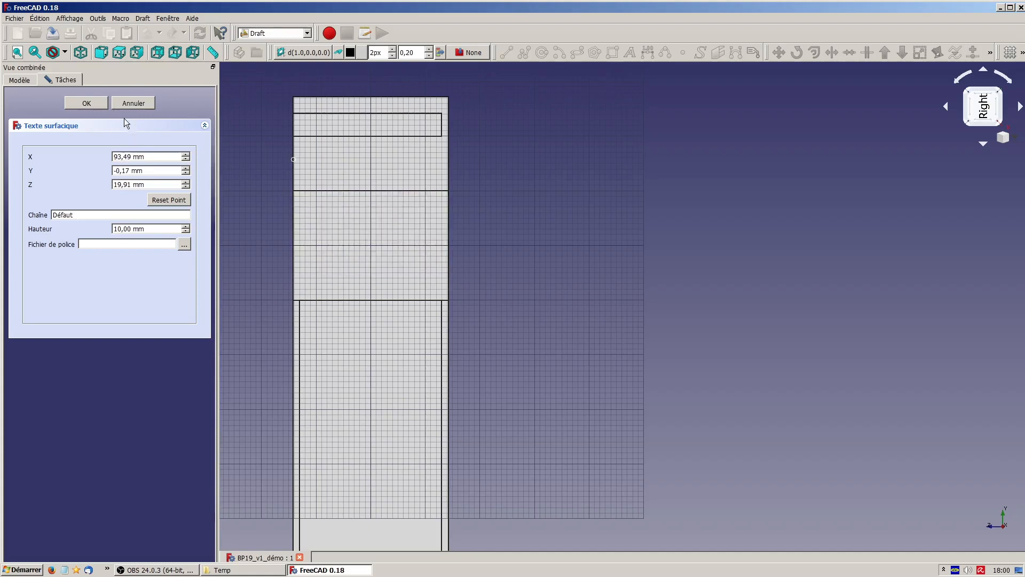
pyautogui.moveTo(86, 213); pyautogui.dragTo(37, 212)
pyautogui.write('19')
pyautogui.click(165, 229)
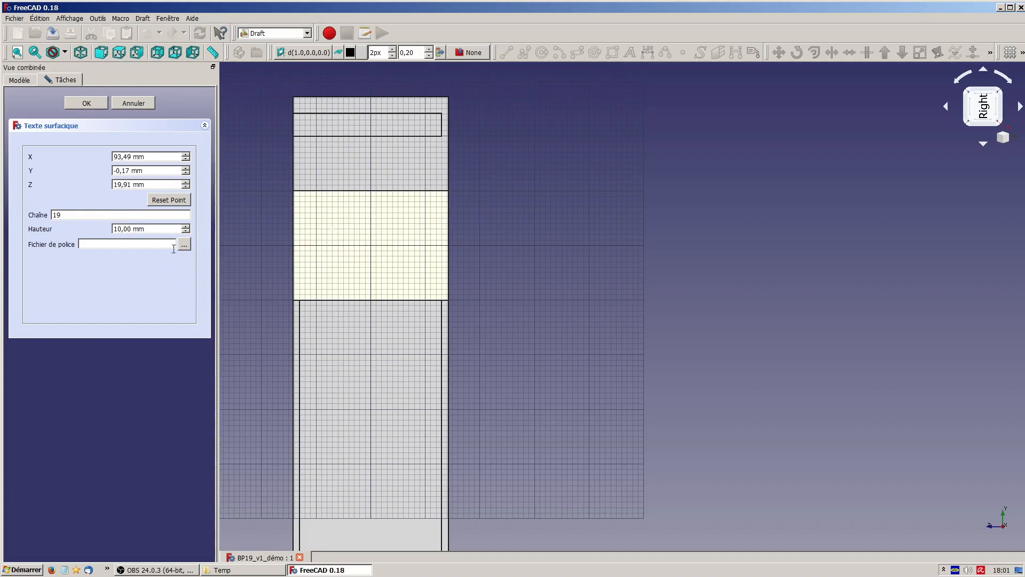
pyautogui.click(184, 245)
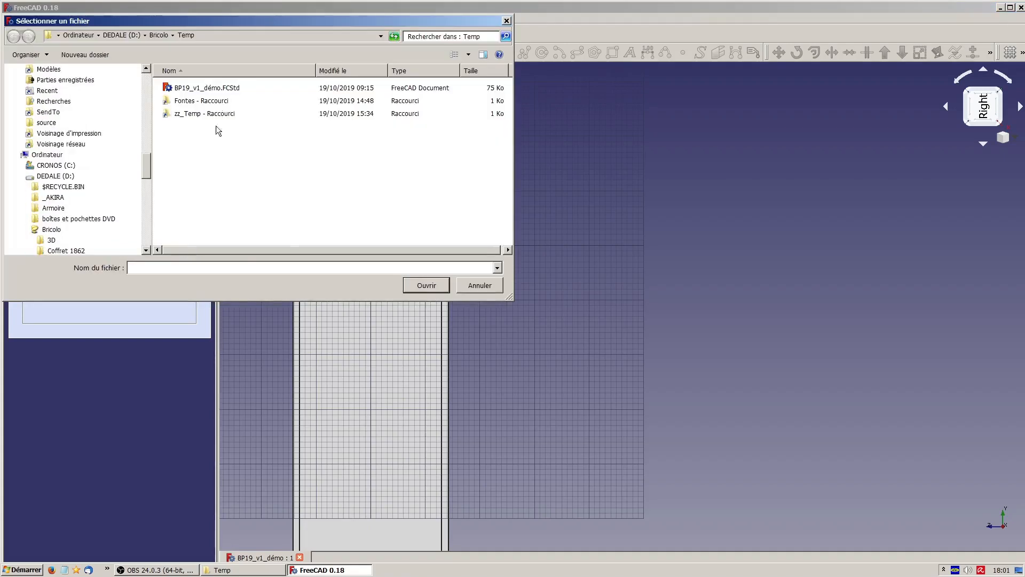
pyautogui.doubleClick(215, 102)
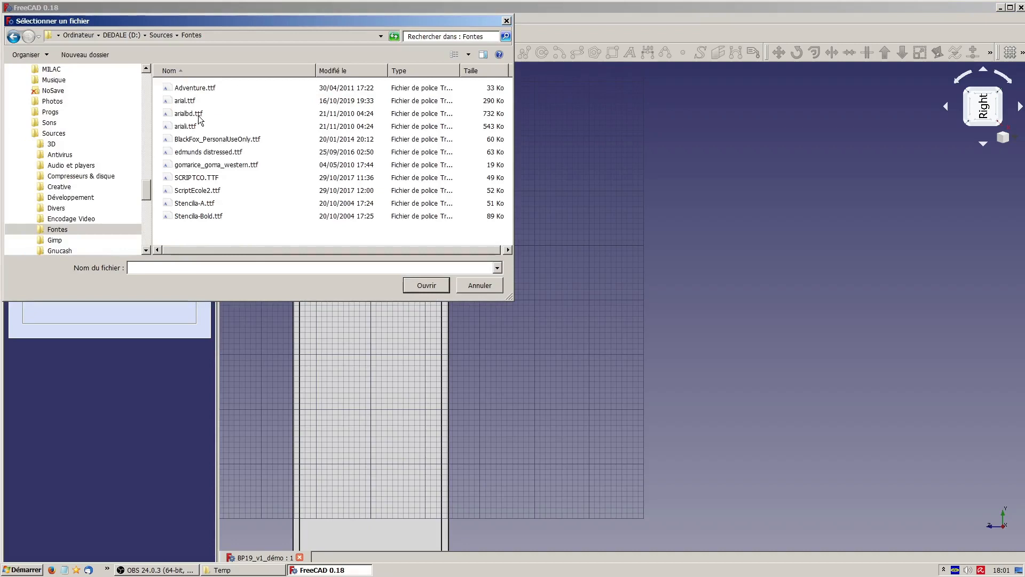
pyautogui.click(200, 118)
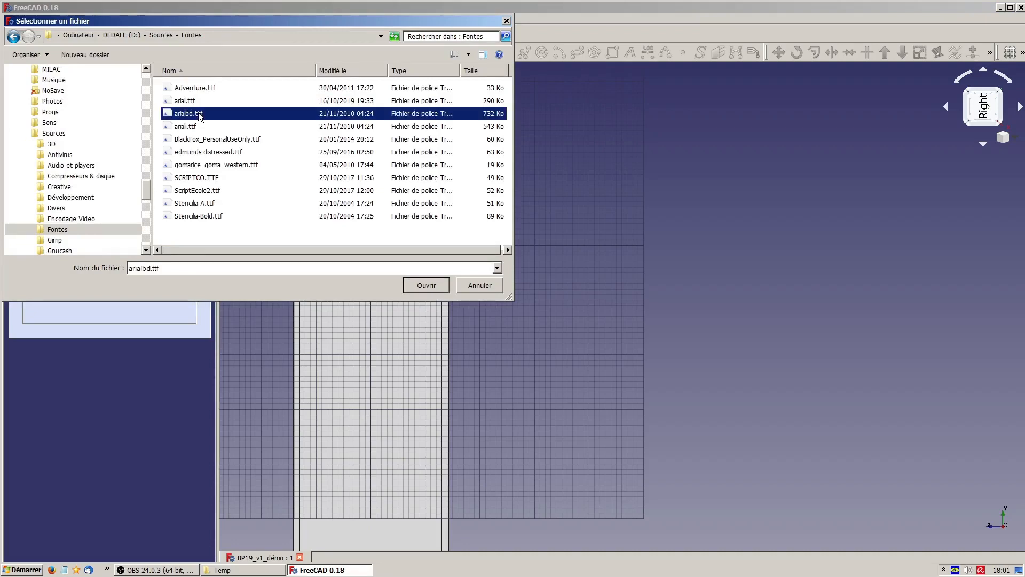
pyautogui.doubleClick(198, 112)
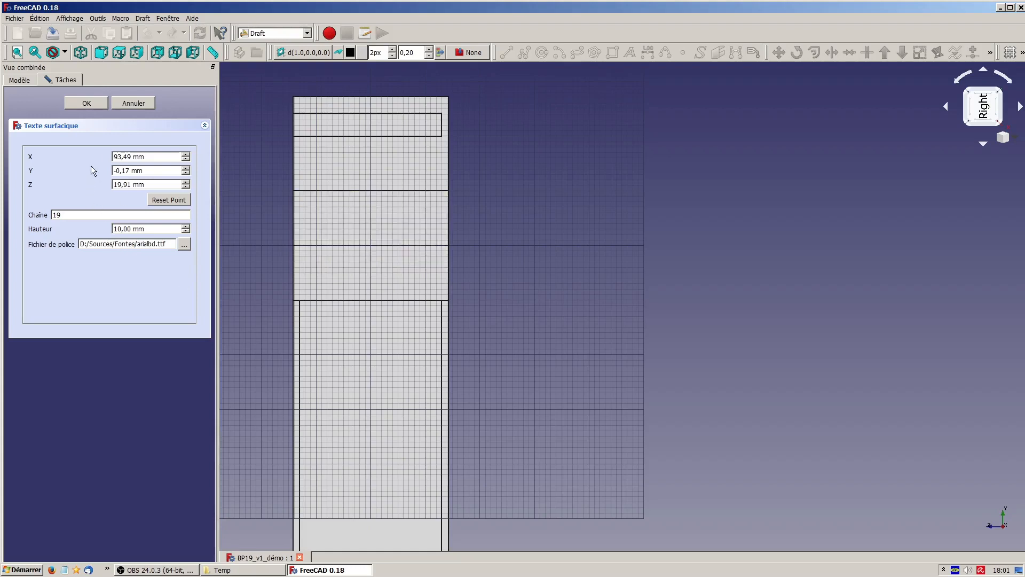
pyautogui.click(87, 103)
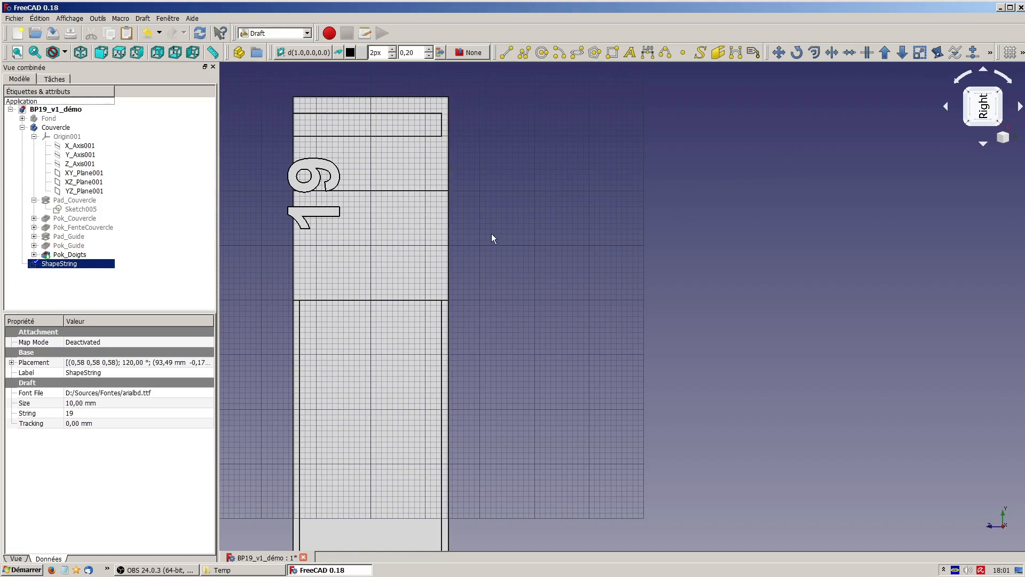
# - Return to the Part Design workbench and rename the ShapeString as SStr_Taille
pyautogui.click(307, 33)
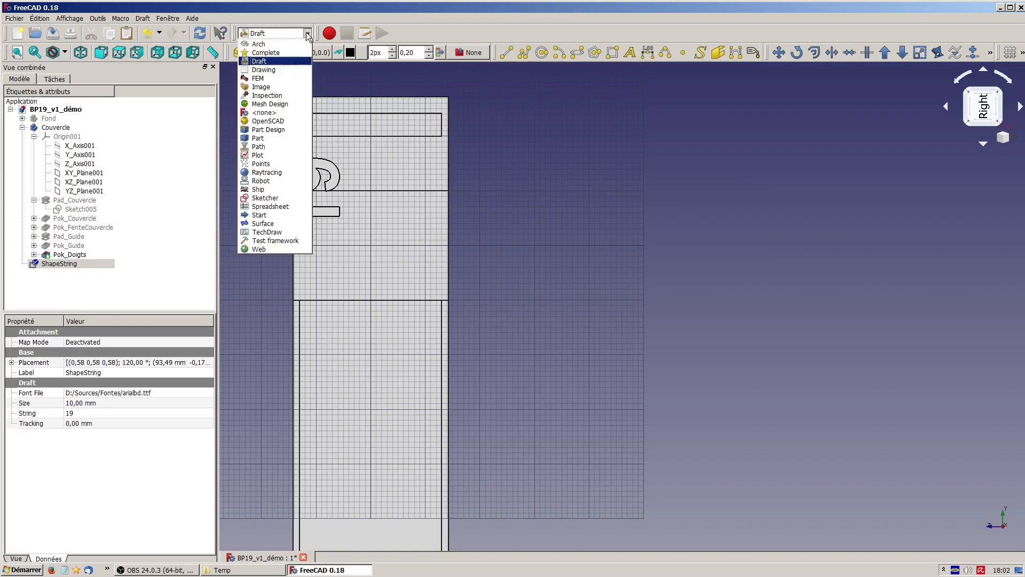
pyautogui.click(259, 130)
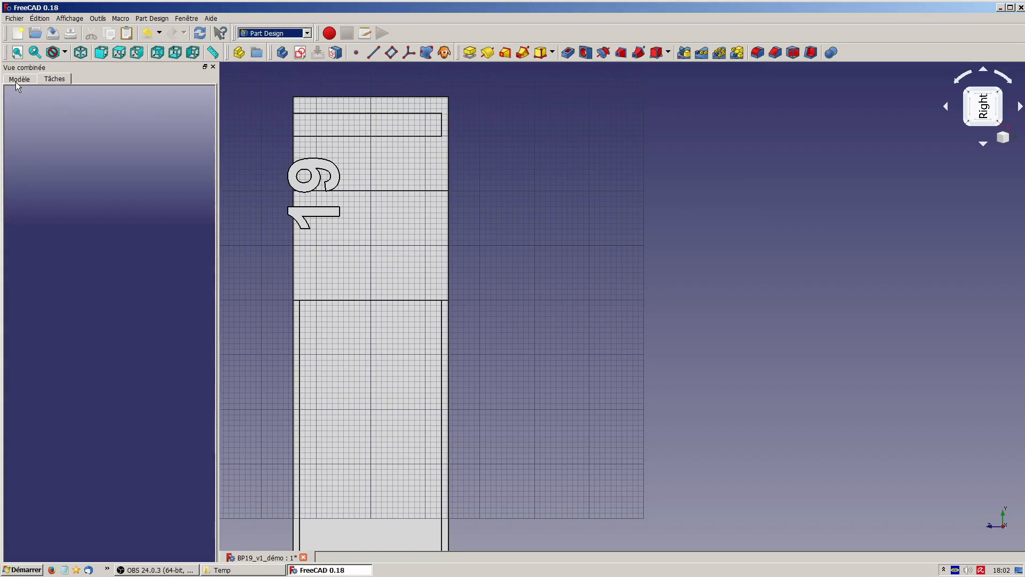
pyautogui.click(18, 80)
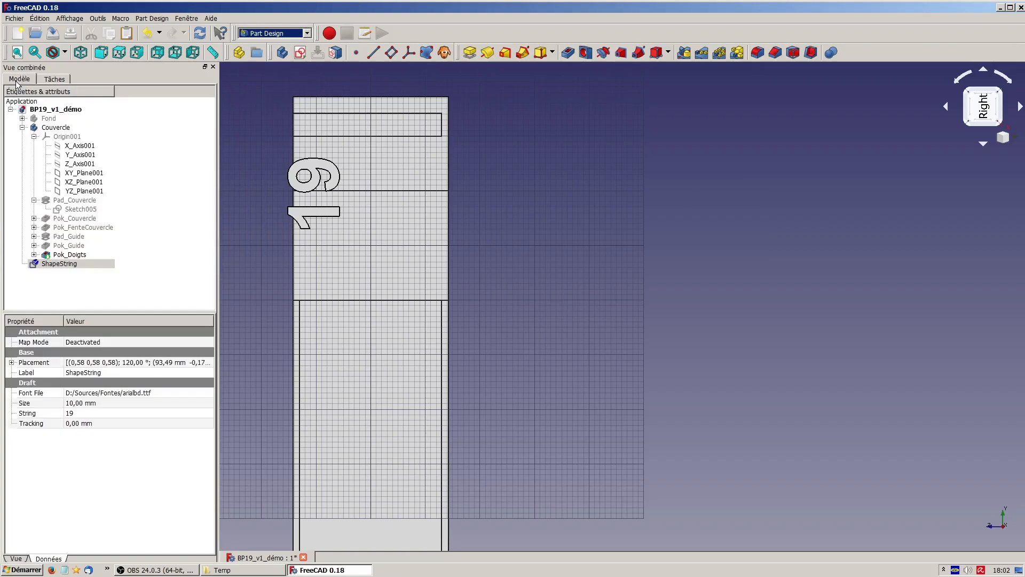
pyautogui.click(63, 264)
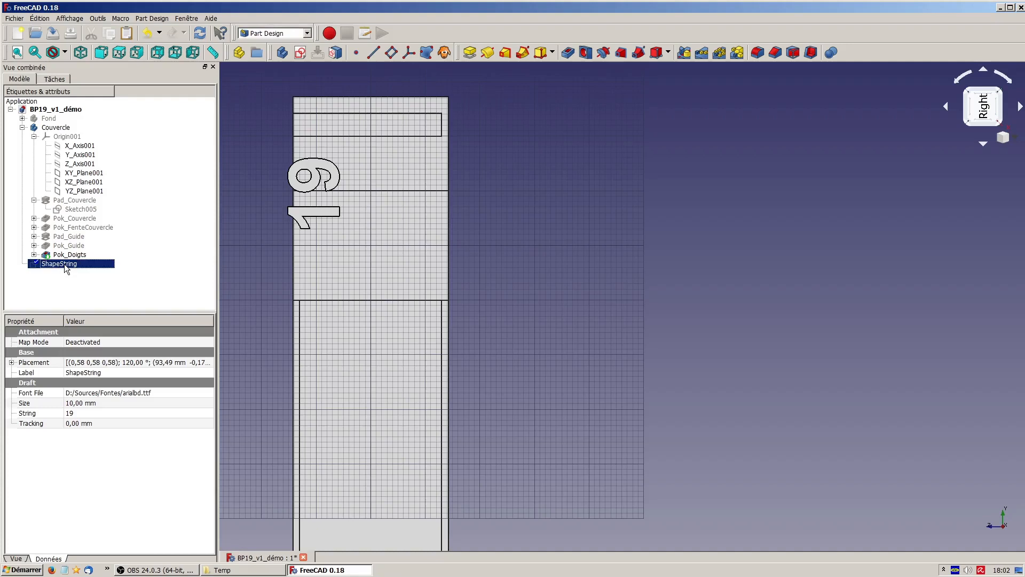
pyautogui.rightClick(65, 265)
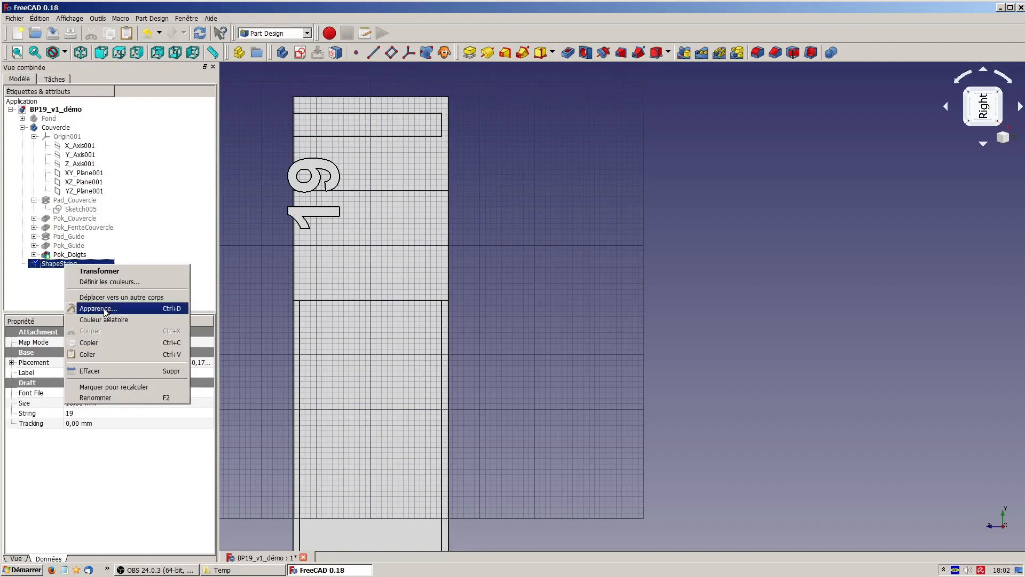
pyautogui.click(136, 398)
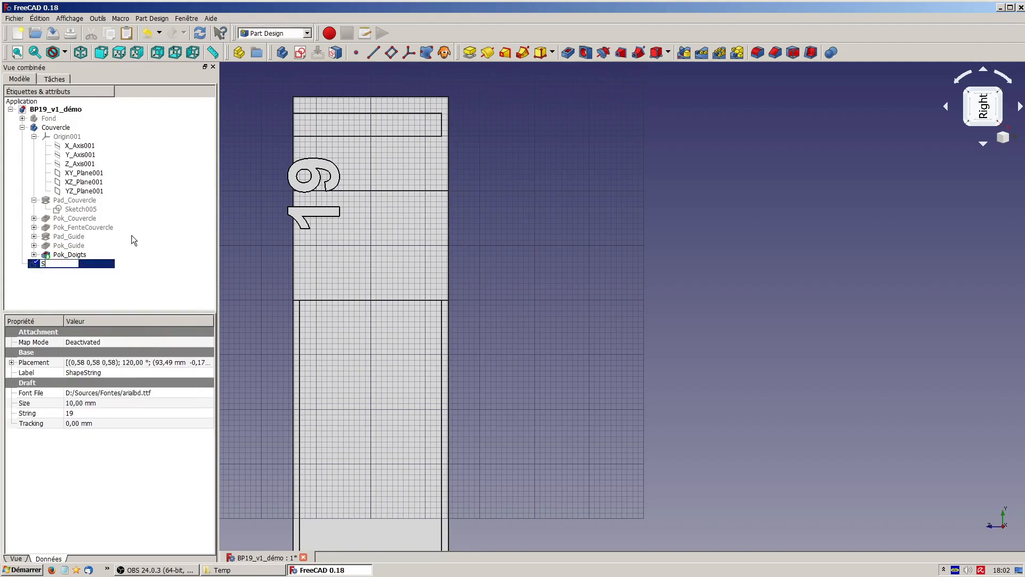
pyautogui.write('SStr_Taille')
pyautogui.press('Return')
# - Attach SStr_Taille to the lid's raised end face with the FlatFace mode and recompute the document
pyautogui.click(75, 343)
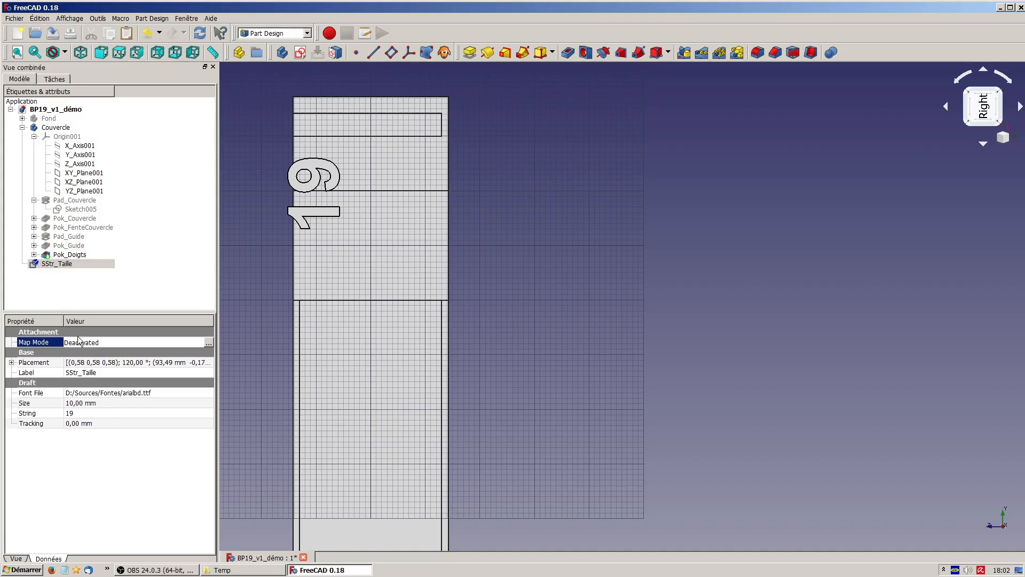
pyautogui.click(65, 265)
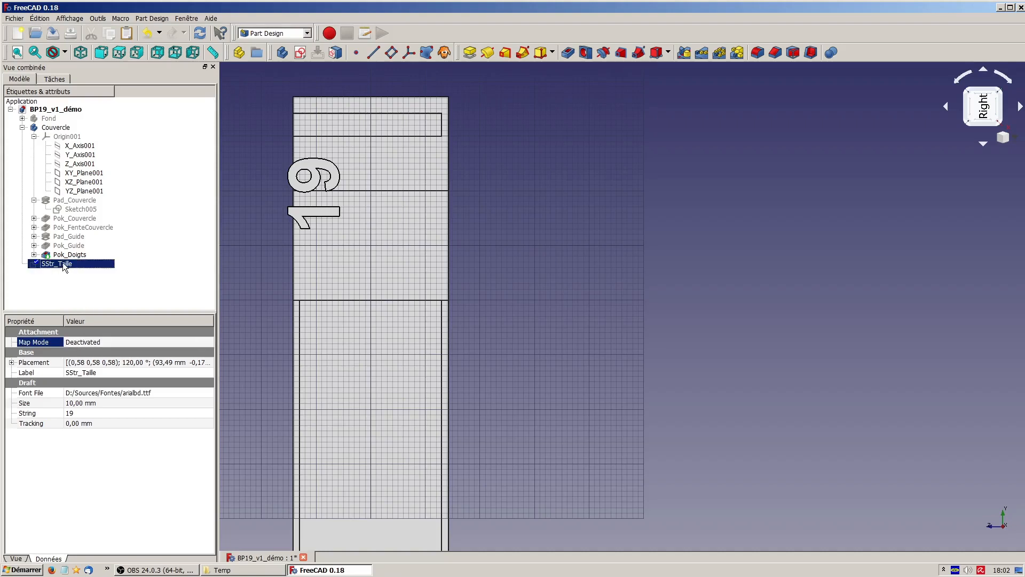
pyautogui.click(400, 223)
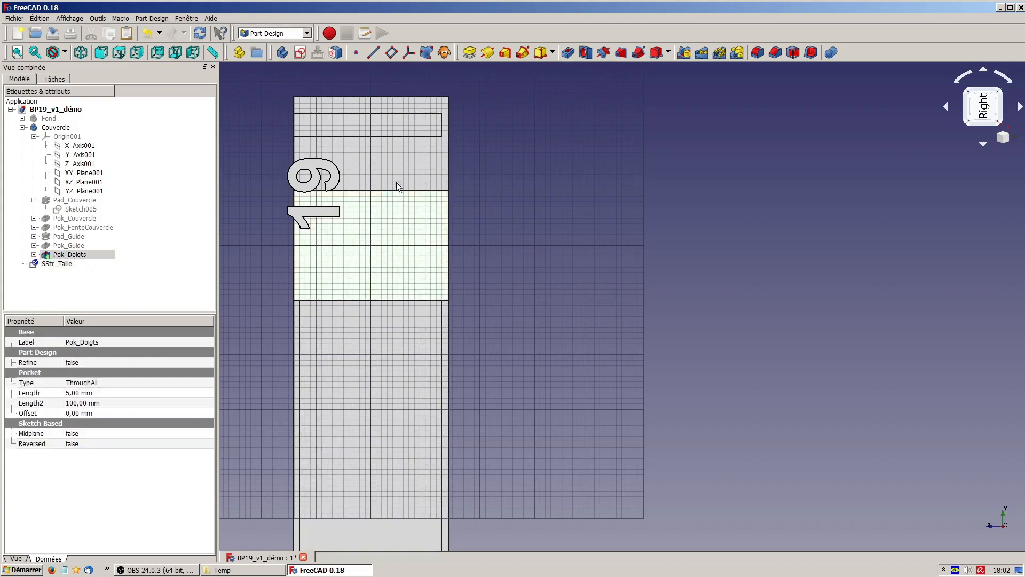
pyautogui.click(337, 53)
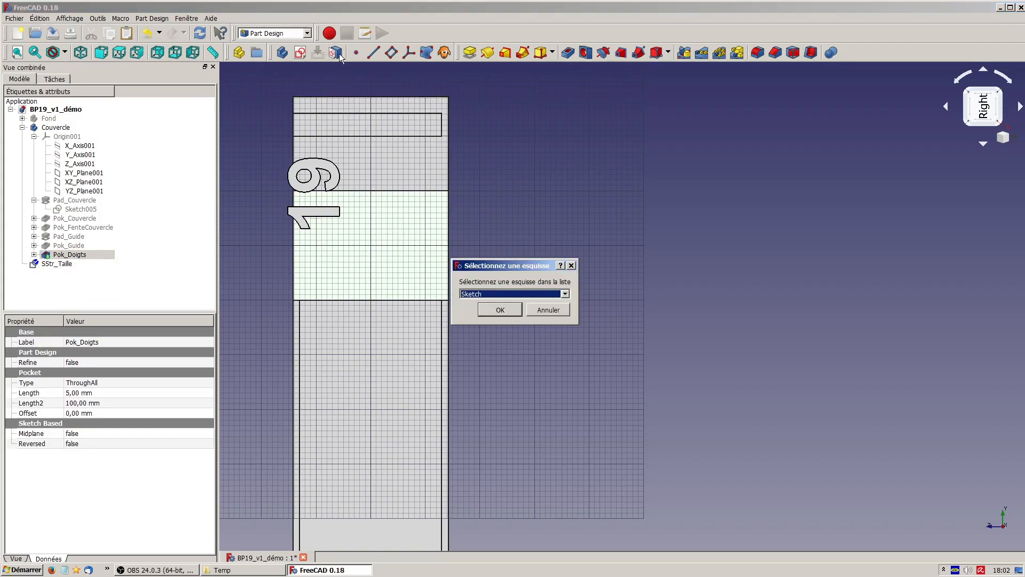
pyautogui.click(565, 294)
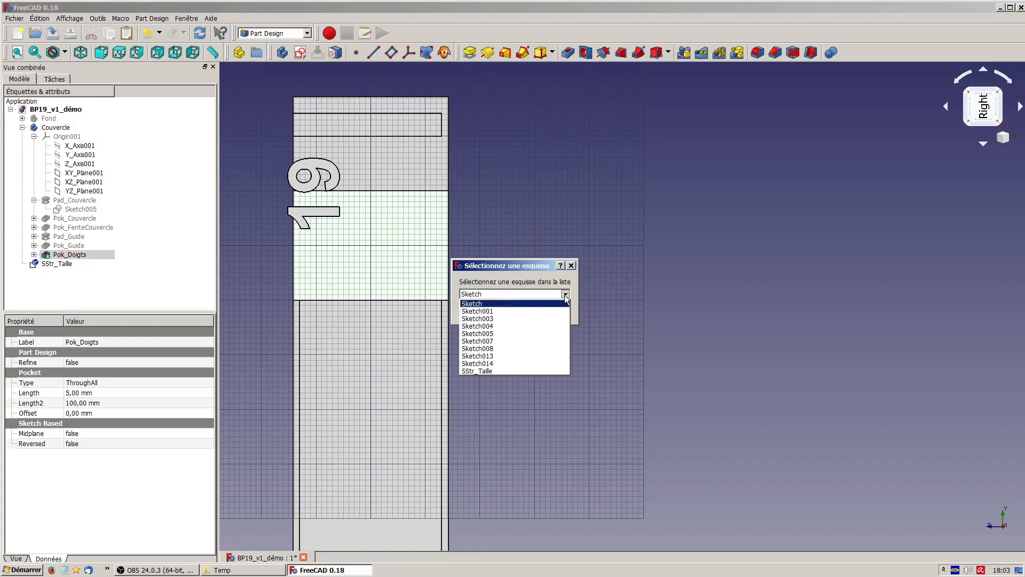
pyautogui.click(481, 370)
pyautogui.click(504, 312)
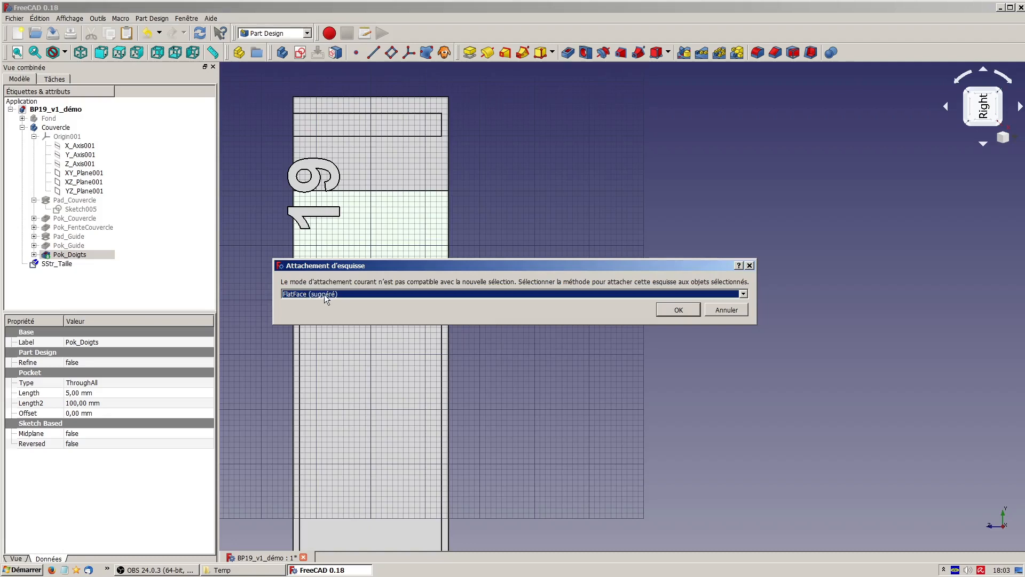
pyautogui.click(664, 308)
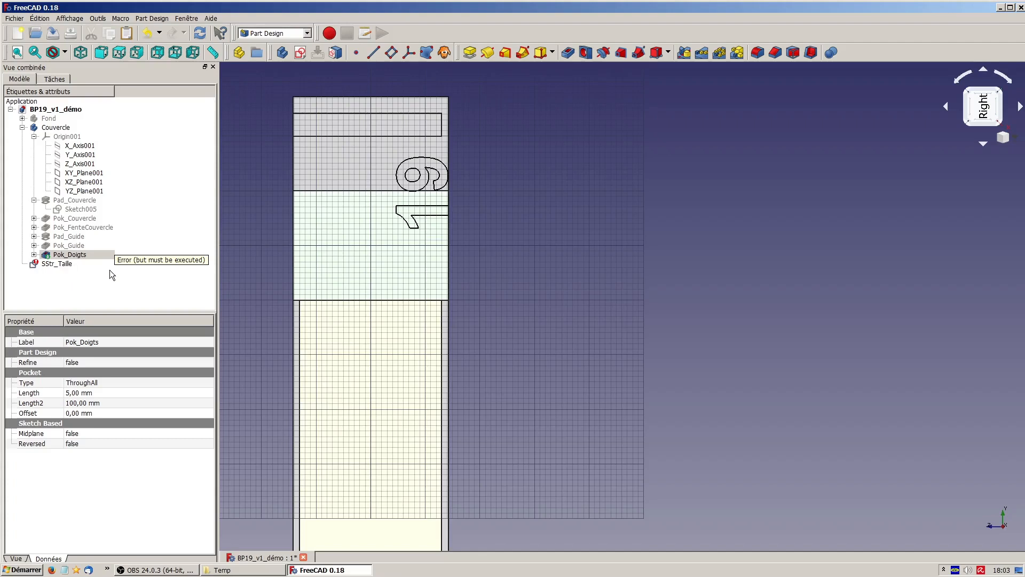
pyautogui.click(63, 265)
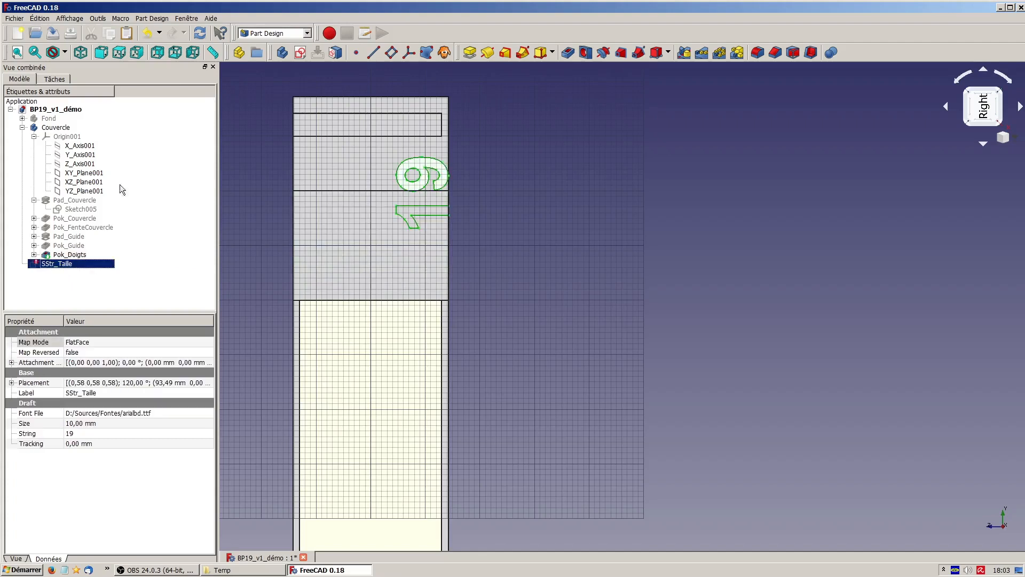
pyautogui.click(200, 34)
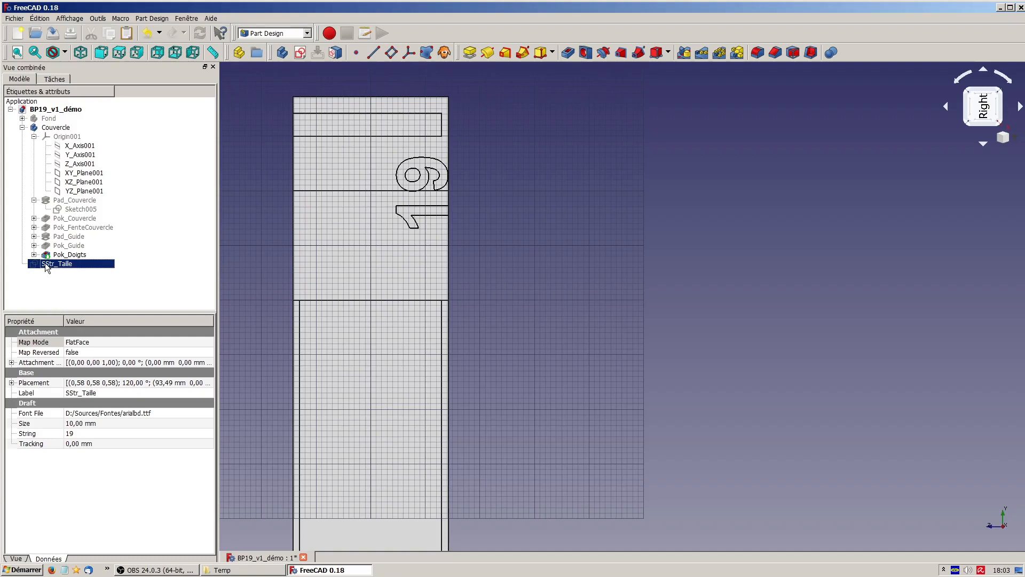
# - Move SStr_Taille into the Couvercle body and open its attachment settings for editing
pyautogui.moveTo(47, 266); pyautogui.dragTo(58, 135)
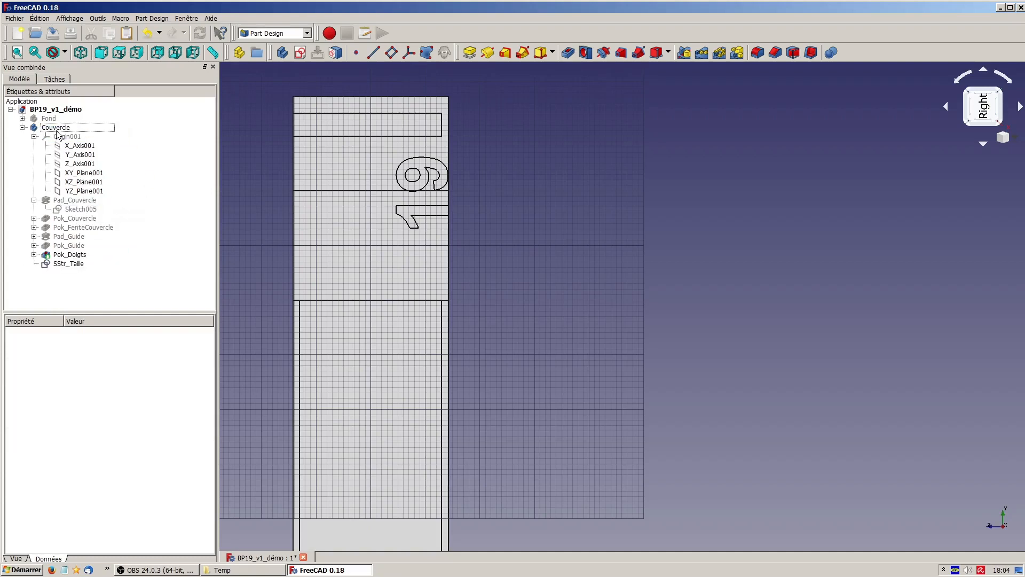
pyautogui.click(68, 265)
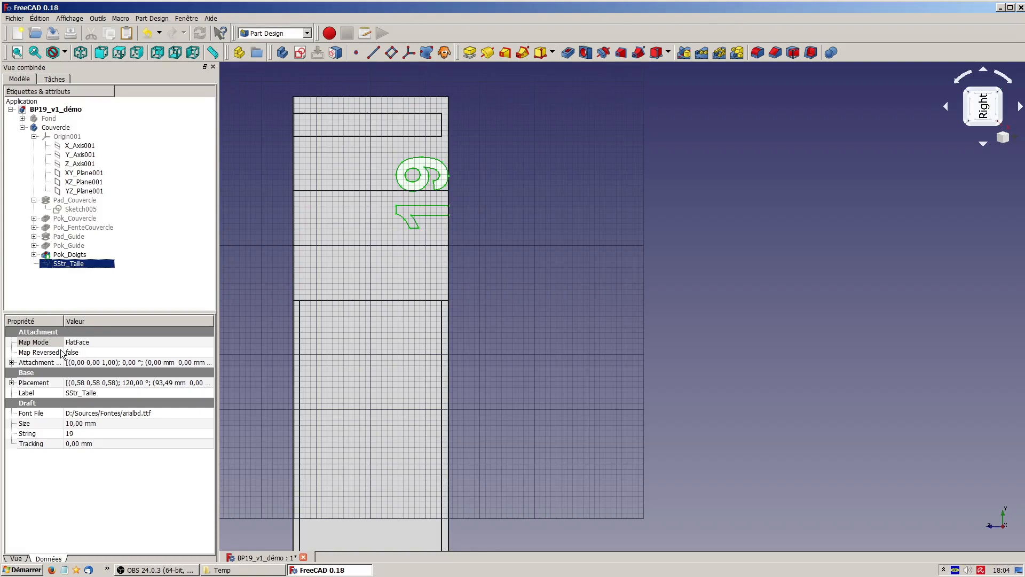
pyautogui.click(102, 342)
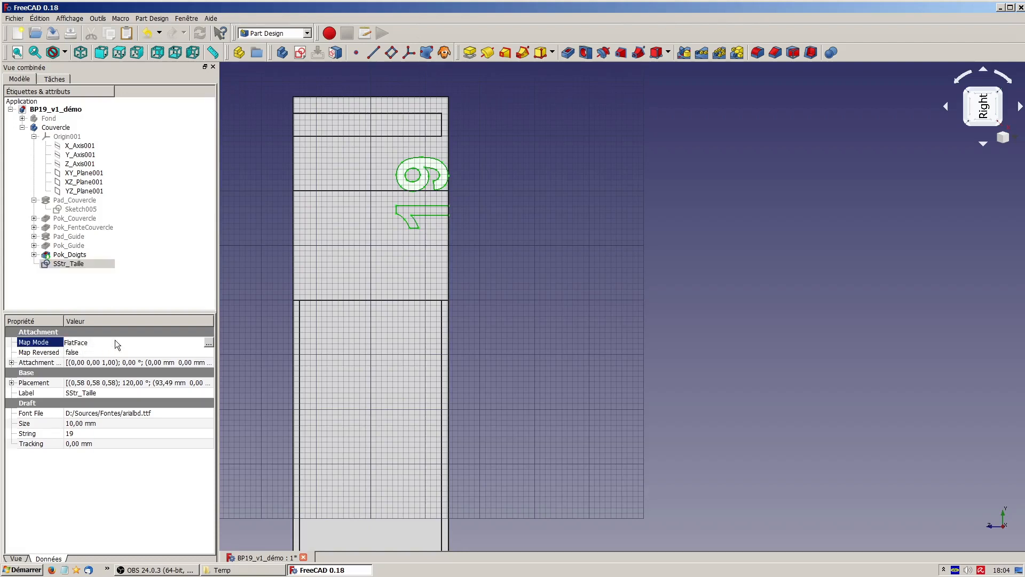
pyautogui.click(209, 344)
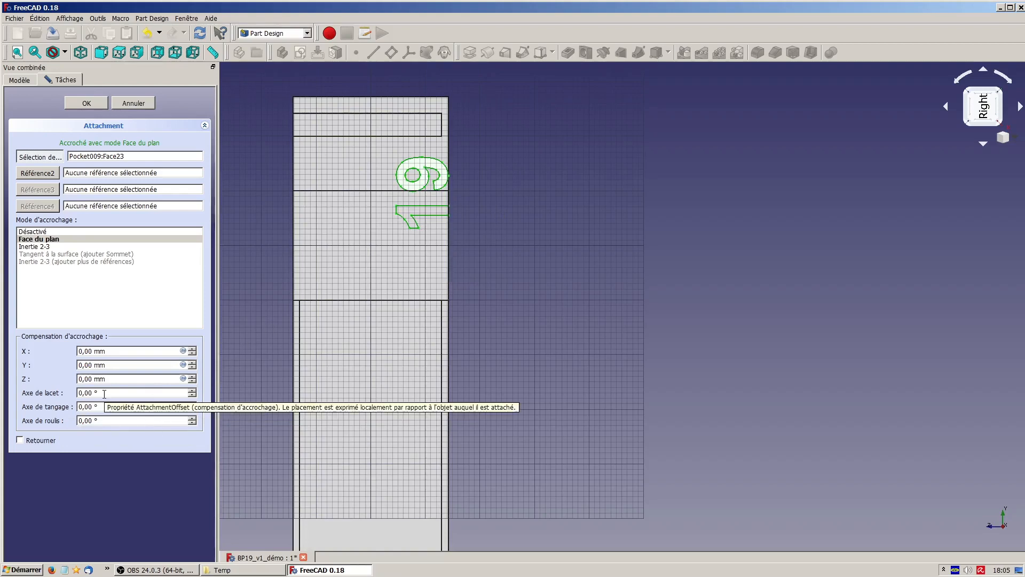
# - Try rotating the text by raising its attachment yaw angle in 1° increments up to 29°
pyautogui.click(192, 392)
pyautogui.click(192, 391)
pyautogui.click(192, 391)
pyautogui.click(193, 391)
pyautogui.click(192, 391)
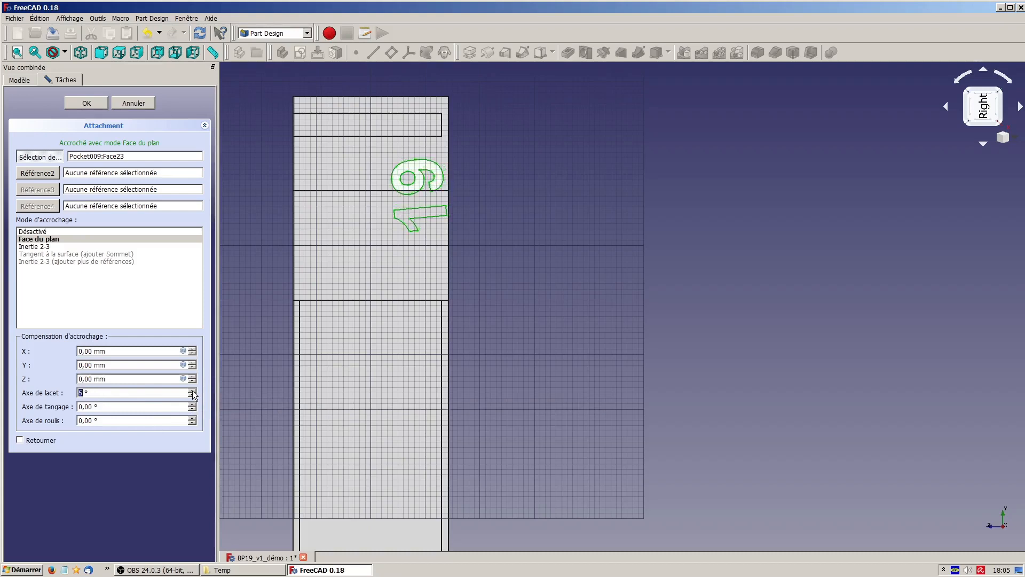
pyautogui.click(193, 391)
pyautogui.click(192, 390)
pyautogui.click(192, 390)
pyautogui.click(192, 391)
pyautogui.click(192, 391)
pyautogui.click(192, 391)
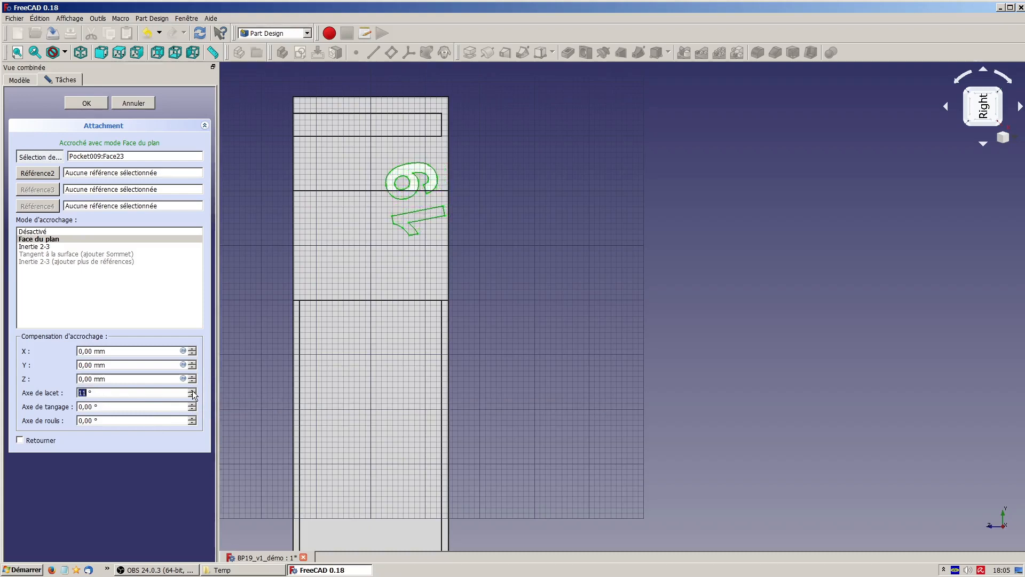
pyautogui.click(192, 391)
pyautogui.click(192, 391)
pyautogui.click(192, 391)
pyautogui.click(192, 391)
pyautogui.click(192, 391)
pyautogui.click(192, 391)
pyautogui.click(192, 390)
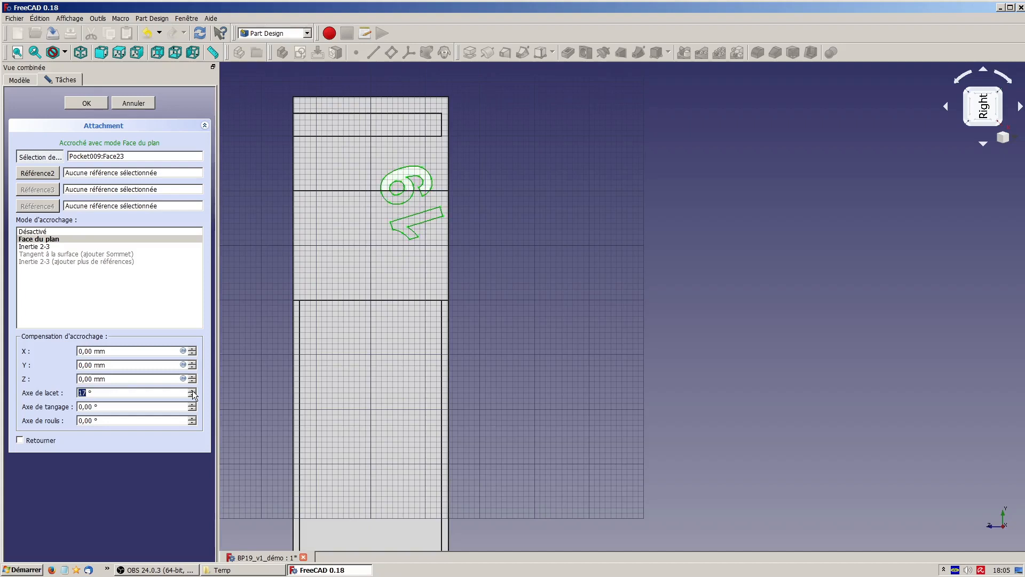
pyautogui.click(192, 391)
pyautogui.click(192, 391)
pyautogui.click(192, 390)
pyautogui.click(191, 390)
pyautogui.click(191, 390)
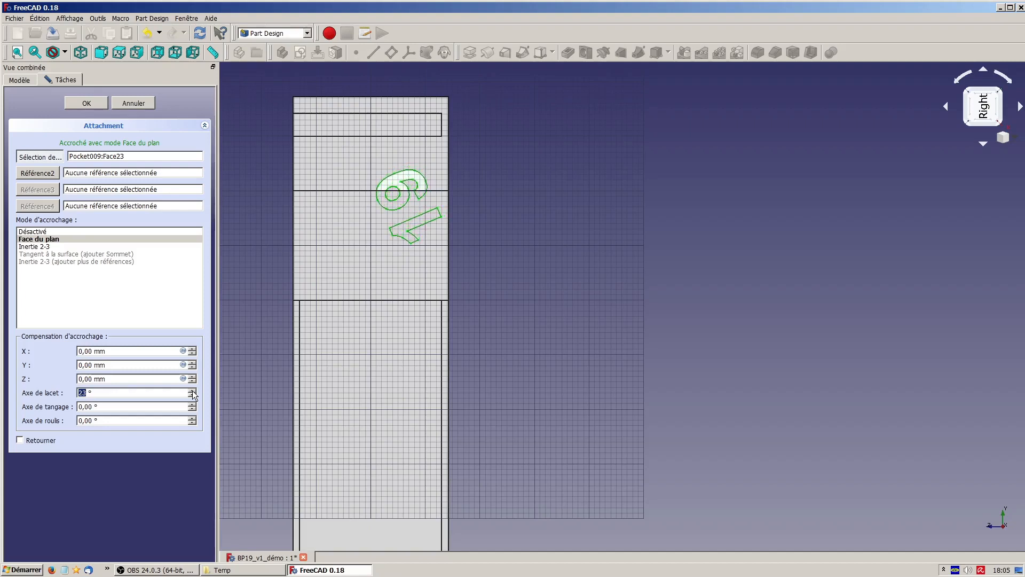
pyautogui.click(191, 390)
pyautogui.click(192, 390)
pyautogui.click(191, 390)
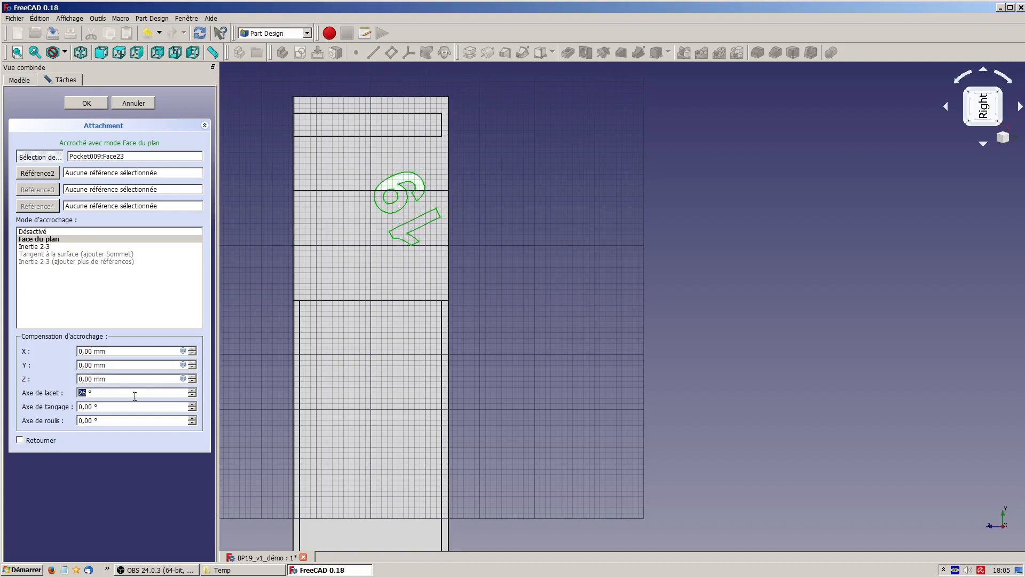
pyautogui.click(191, 390)
pyautogui.click(191, 390)
pyautogui.click(191, 390)
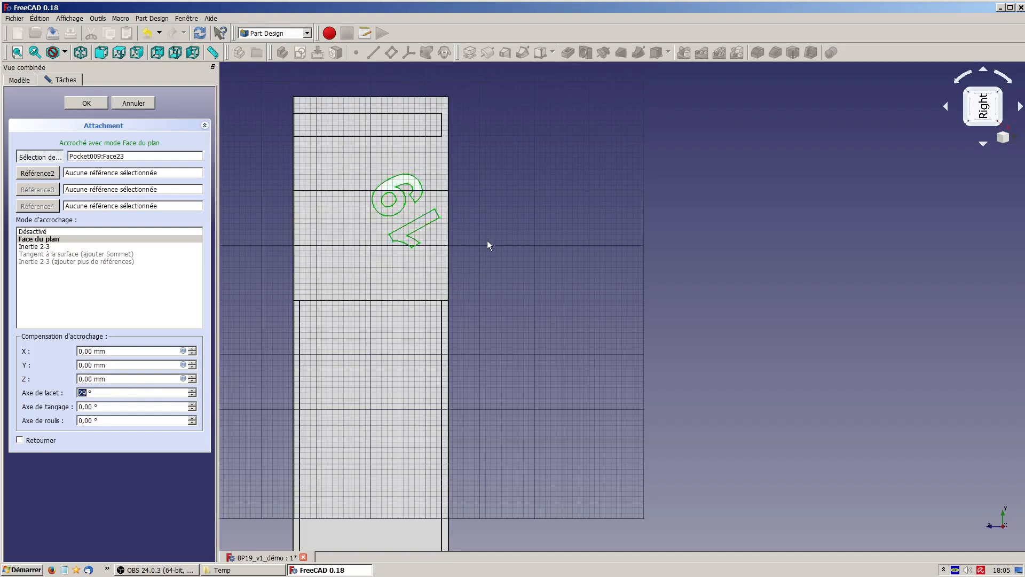
# - Set the yaw angle of the text's attachment offset to -90°
pyautogui.click(82, 394)
pyautogui.tripleClick(82, 395)
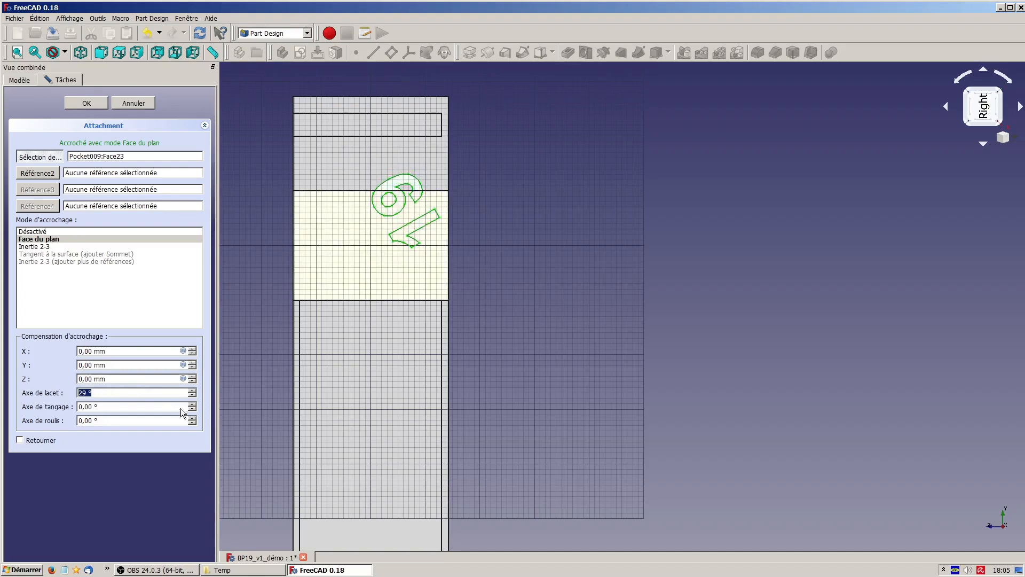
pyautogui.write('270')
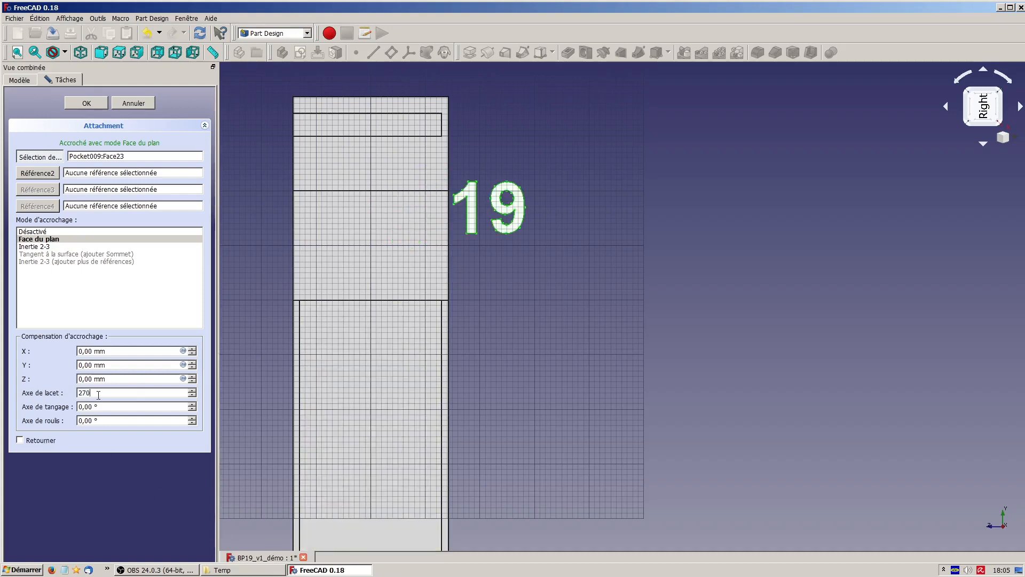
pyautogui.moveTo(98, 394); pyautogui.dragTo(74, 395)
pyautogui.write('-90')
# - Centre the text on the raised end face with attachment offsets of X -7 mm and Y 21,5 mm, and apply the attachment
pyautogui.click(191, 363)
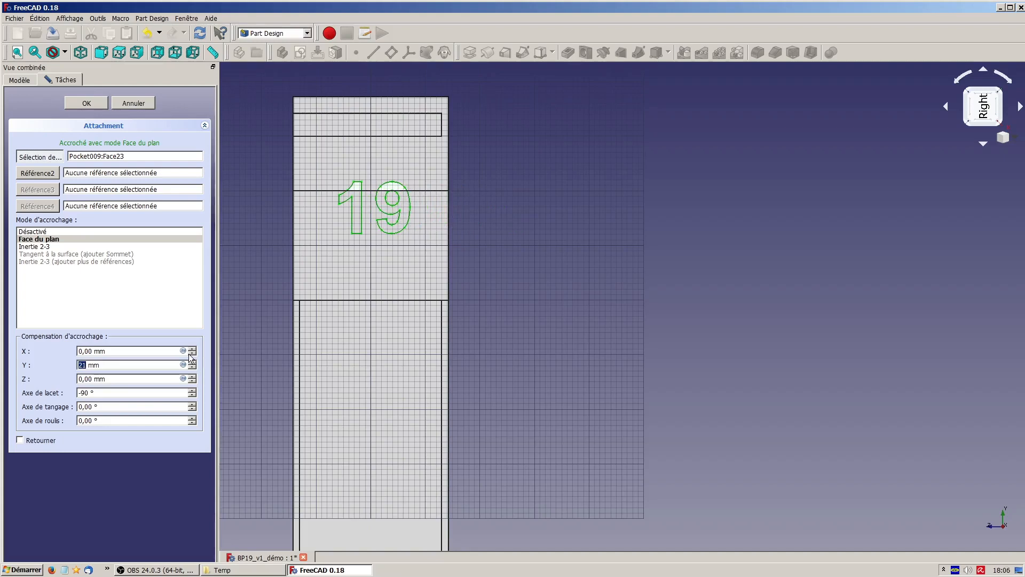
pyautogui.click(192, 353)
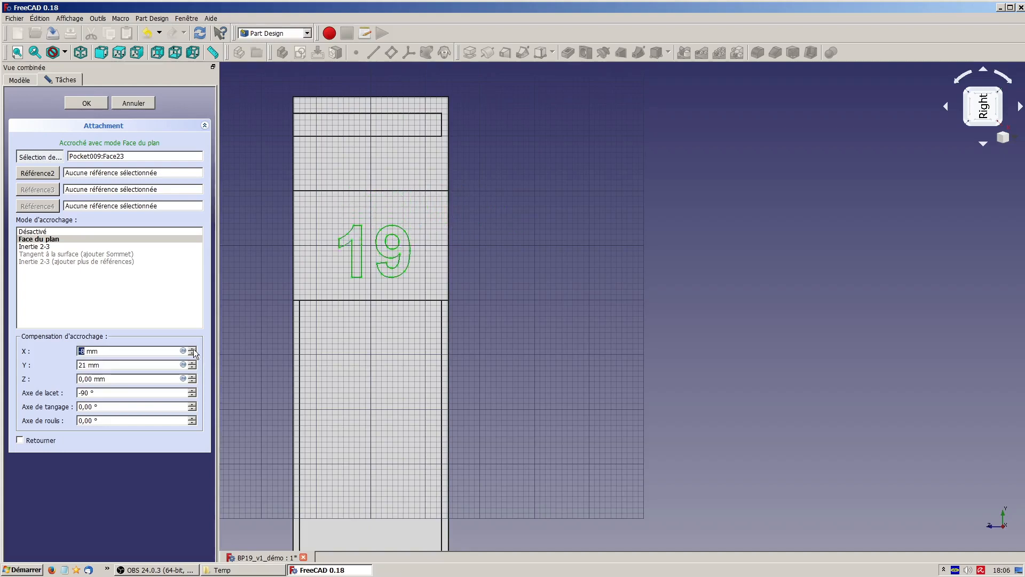
pyautogui.click(194, 348)
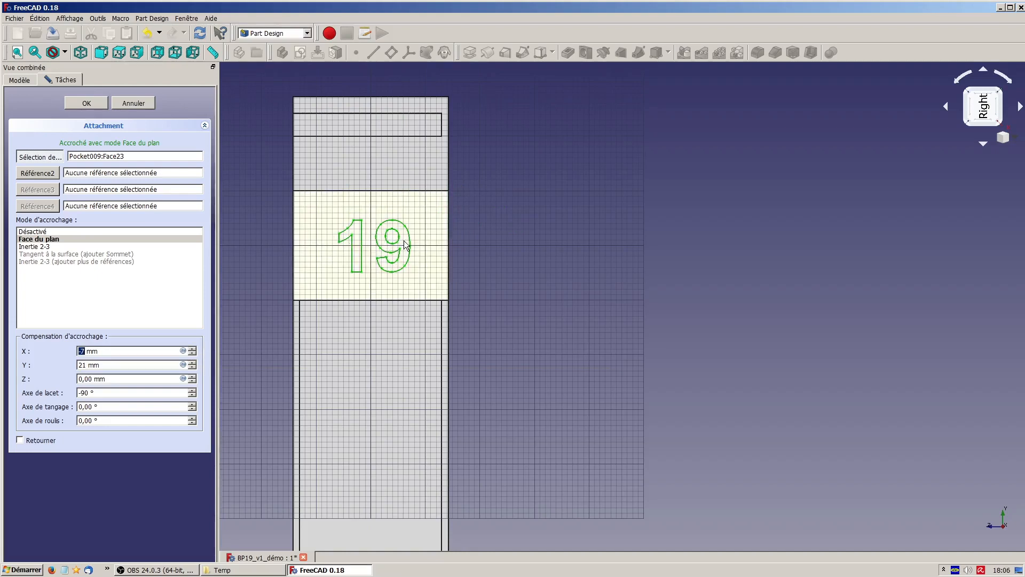
pyautogui.click(87, 365)
pyautogui.write(',58')
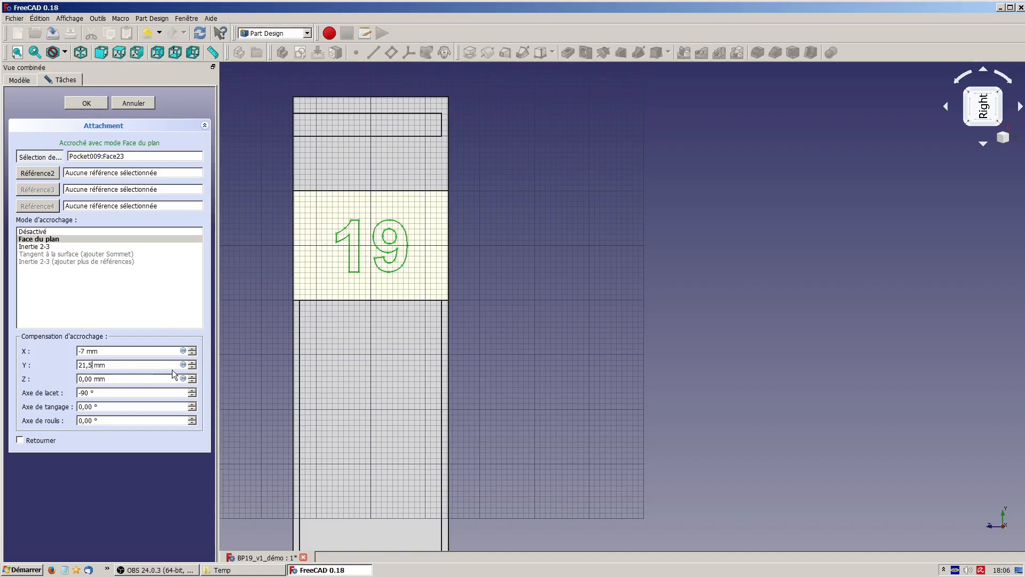
pyautogui.press('BackSpace')
pyautogui.click(156, 381)
pyautogui.click(86, 103)
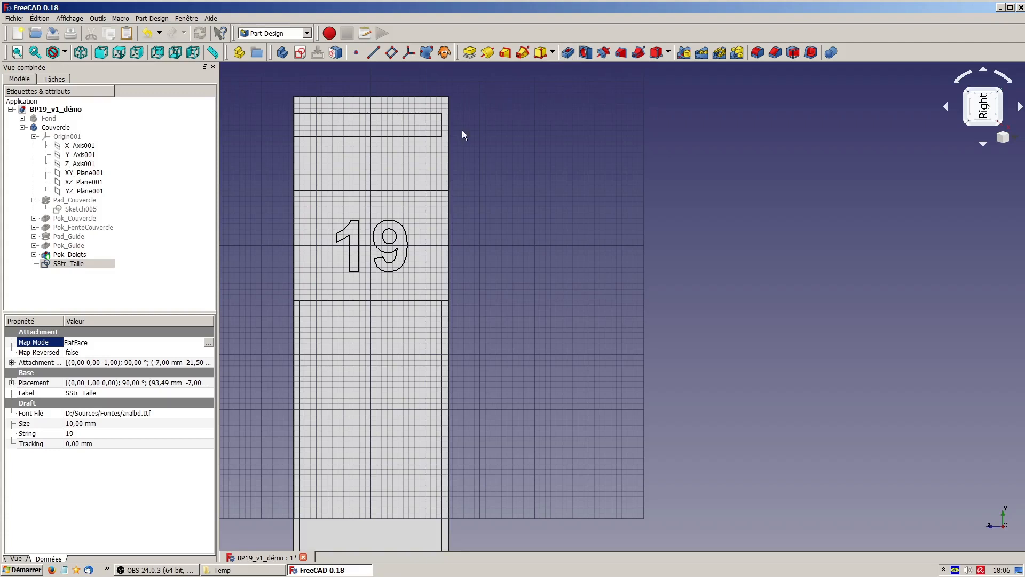
# - Make Couvercle the active body
pyautogui.click(65, 129)
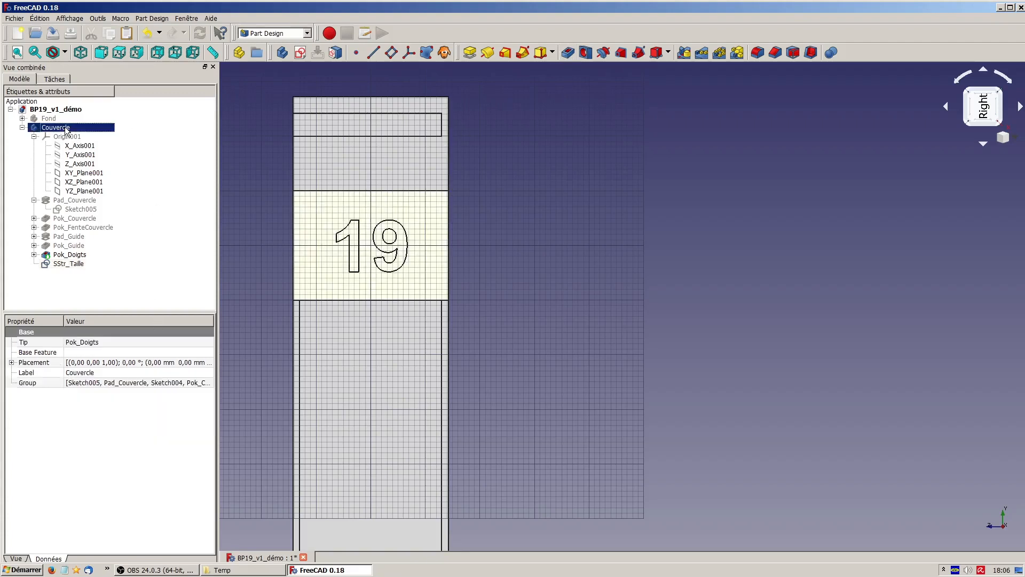
pyautogui.rightClick(65, 130)
pyautogui.click(99, 135)
# - Start a Pocket from SStr_Taille and try a length of 1,3 mm
pyautogui.click(76, 264)
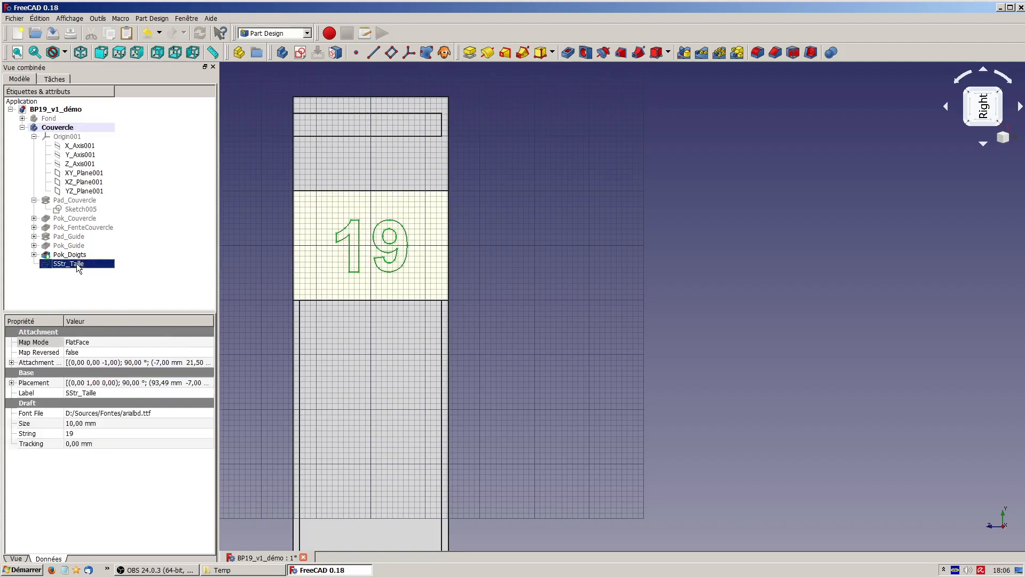
pyautogui.click(567, 52)
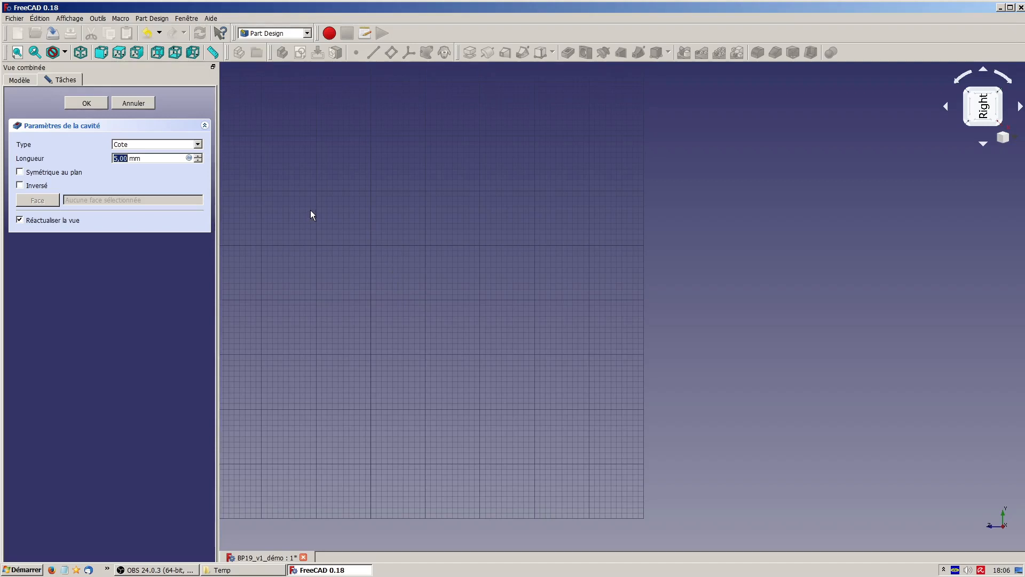
pyautogui.tripleClick(134, 158)
pyautogui.write('1,3')
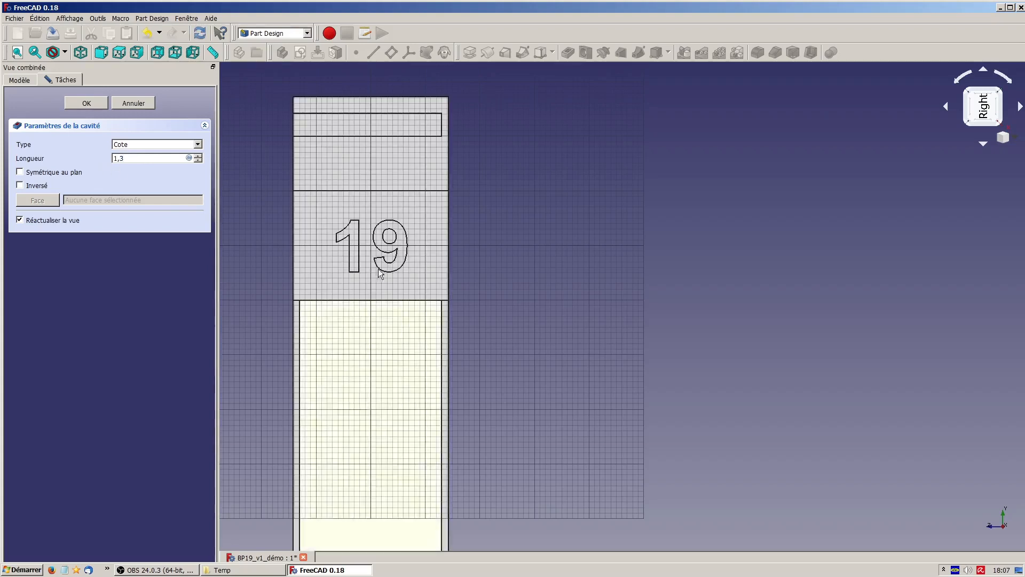
pyautogui.click(96, 100)
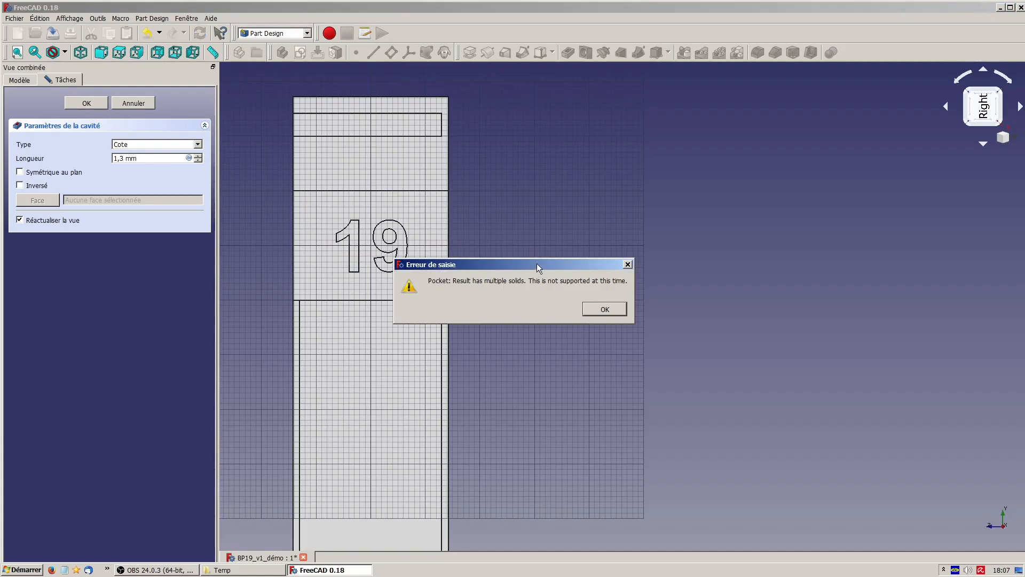
pyautogui.moveTo(537, 263); pyautogui.dragTo(450, 285)
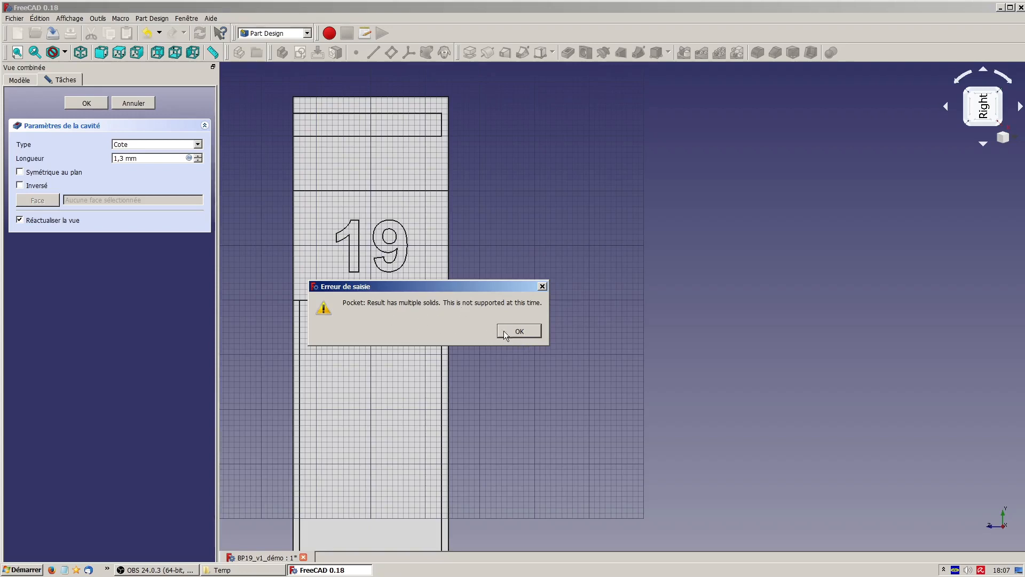
pyautogui.click(518, 331)
# - Set the text pocket's length to 0,7 mm and complete the Pocket
pyautogui.scroll(5, 385, 240)
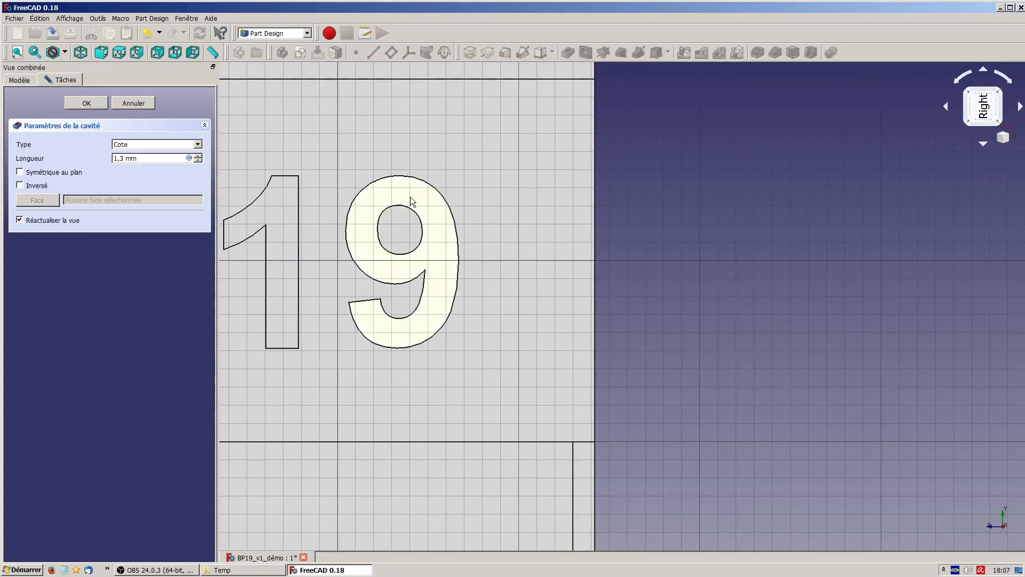
pyautogui.scroll(-4, 410, 200)
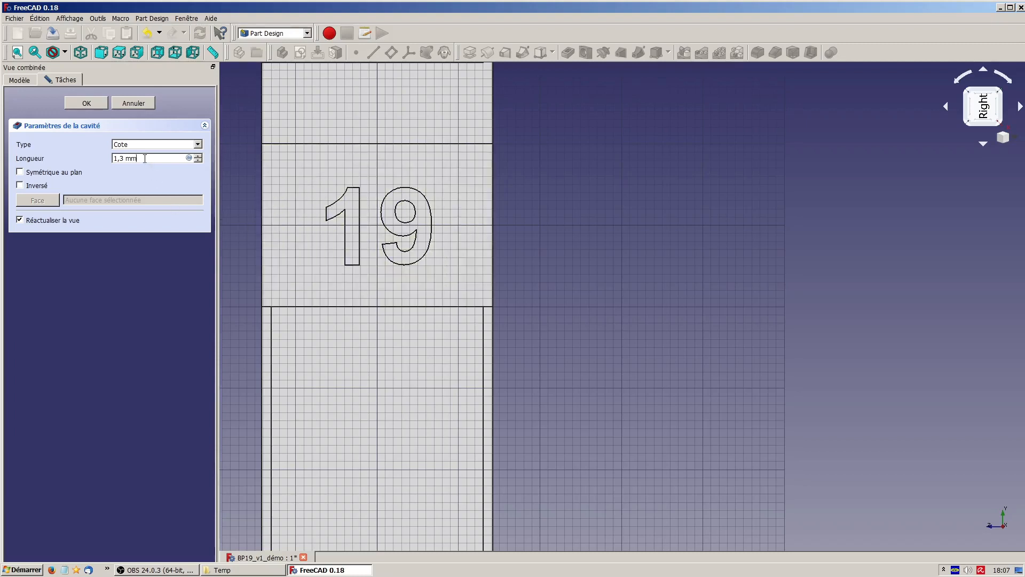
pyautogui.moveTo(138, 158); pyautogui.dragTo(110, 155)
pyautogui.write('0,7')
pyautogui.click(94, 102)
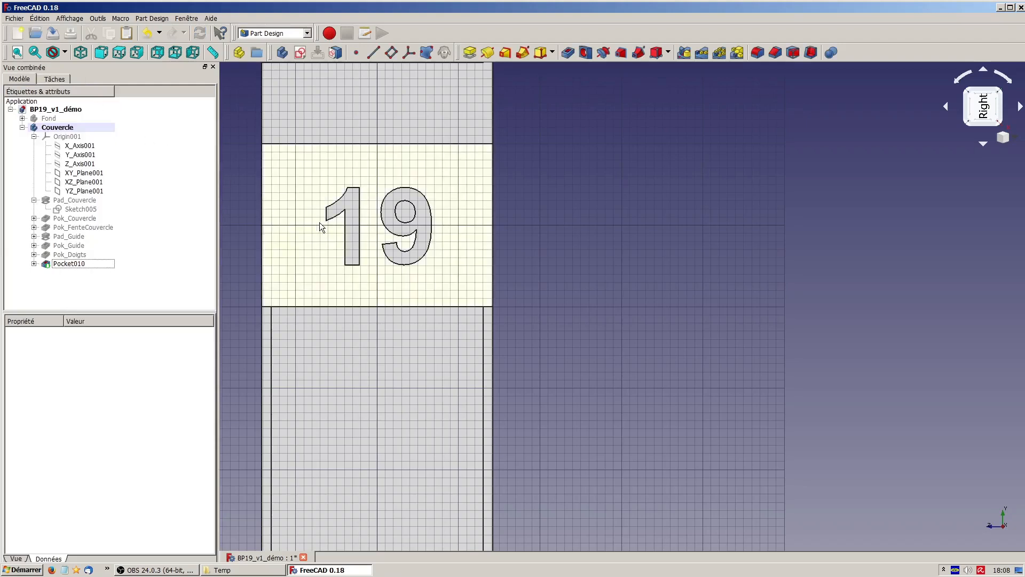
# - Rename the new text pocket as Pok_Taille
pyautogui.moveTo(319, 271); pyautogui.dragTo(632, 299, button='middle')
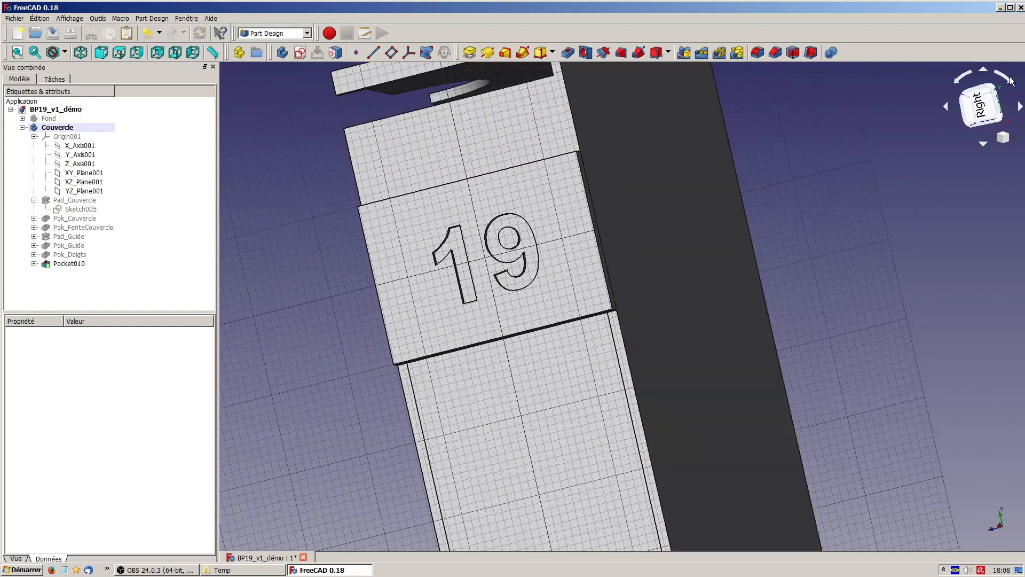
pyautogui.click(71, 264)
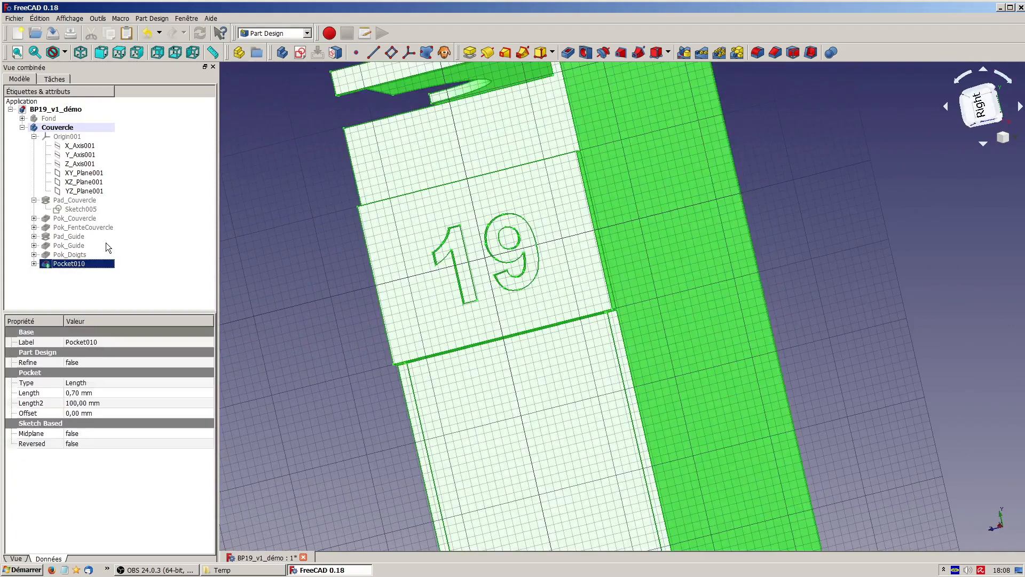
pyautogui.press('F2')
pyautogui.write('Pok_Taille')
pyautogui.press('Return')
# - Select the long face below the engraved 19 on the lid and switch to the Draft workbench
pyautogui.scroll(-5, 448, 293)
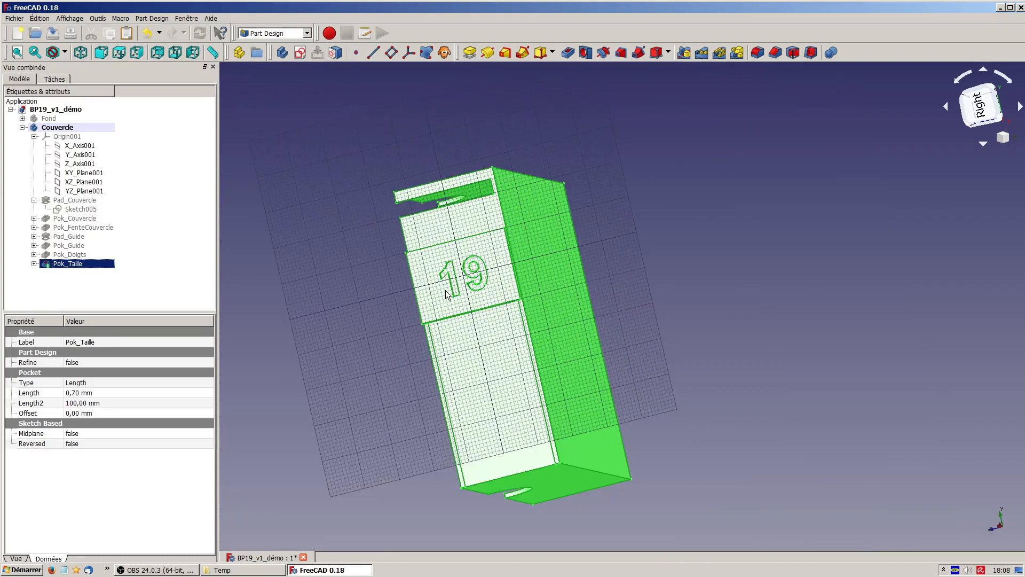
pyautogui.click(505, 457)
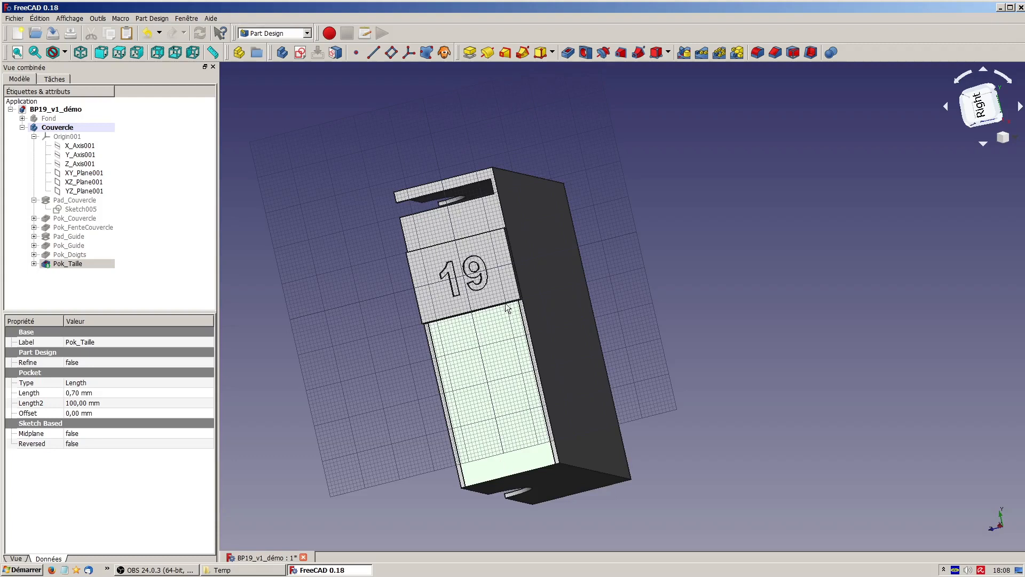
pyautogui.click(306, 34)
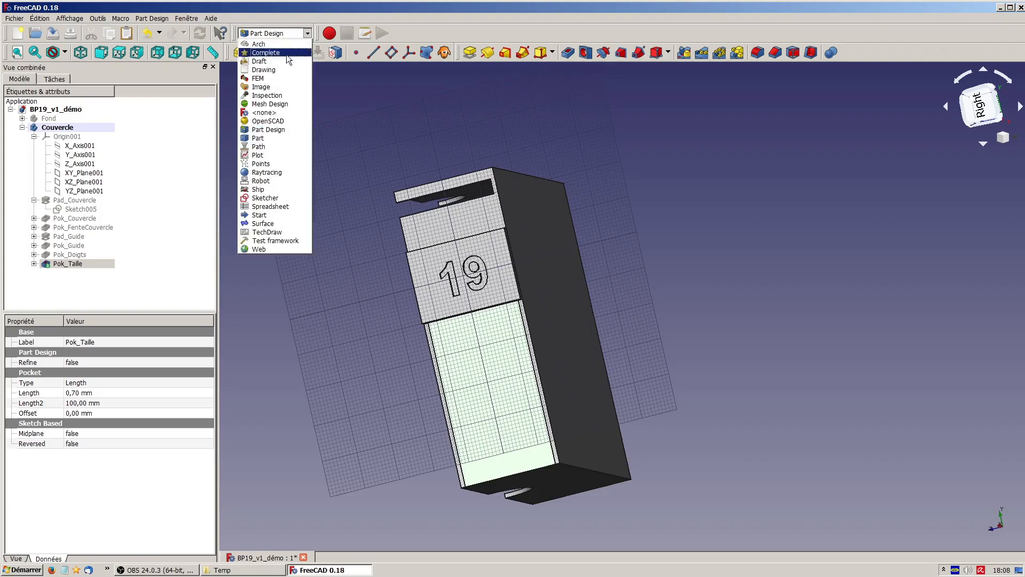
pyautogui.click(267, 63)
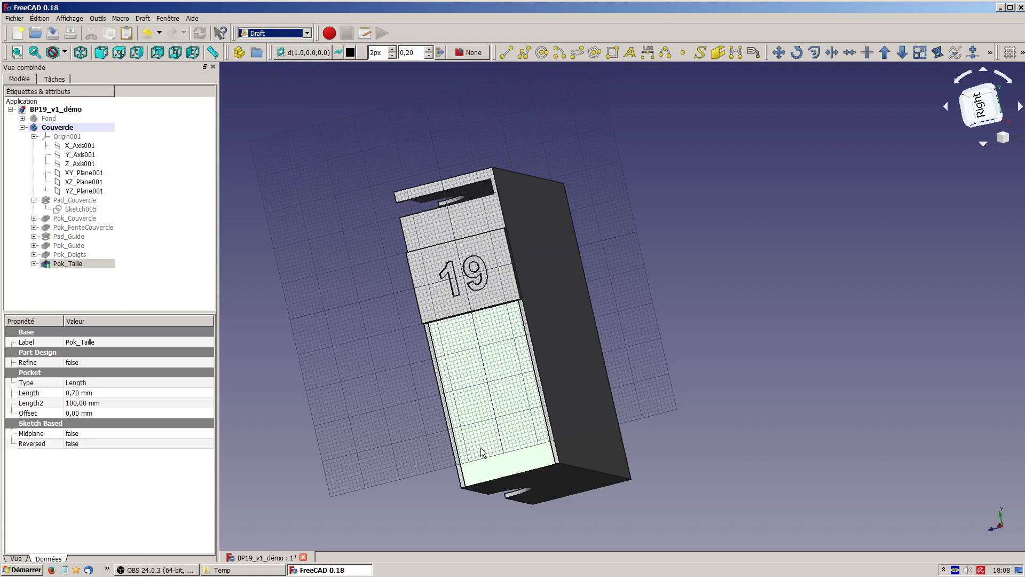
pyautogui.rightClick(624, 394)
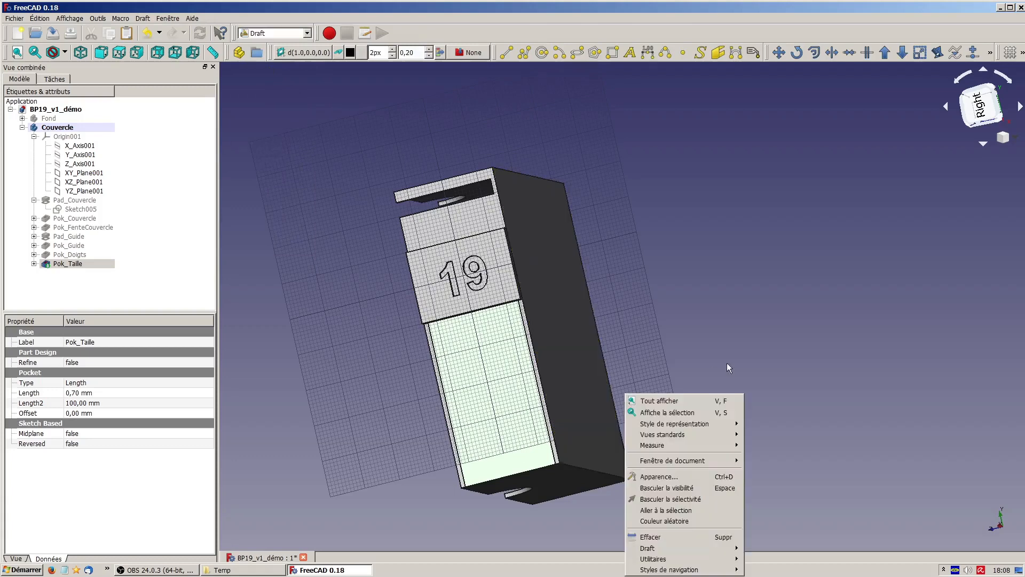
pyautogui.click(730, 363)
pyautogui.moveTo(751, 354); pyautogui.dragTo(537, 378, button='middle')
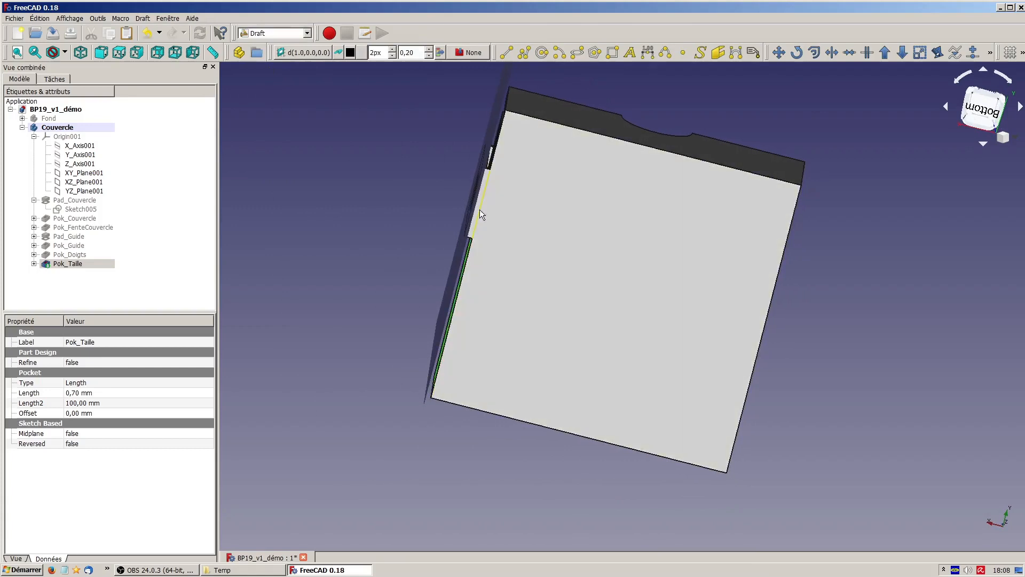
pyautogui.moveTo(624, 371); pyautogui.dragTo(805, 347, button='middle')
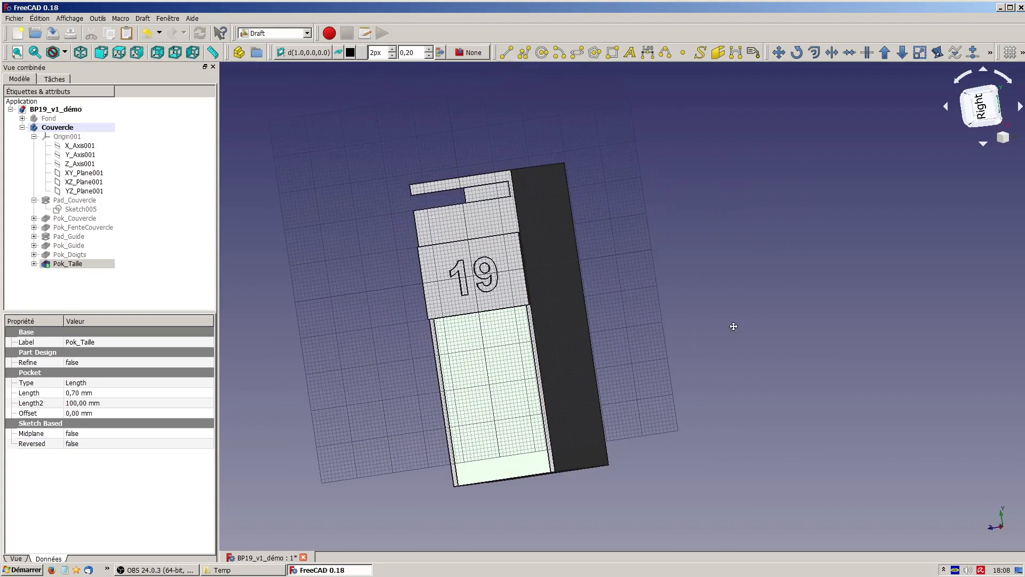
# - Start a ShapeString on the long face below the engraved 19, with the text PCD and a height of 7 mm
pyautogui.moveTo(733, 326); pyautogui.dragTo(755, 324, button='middle')
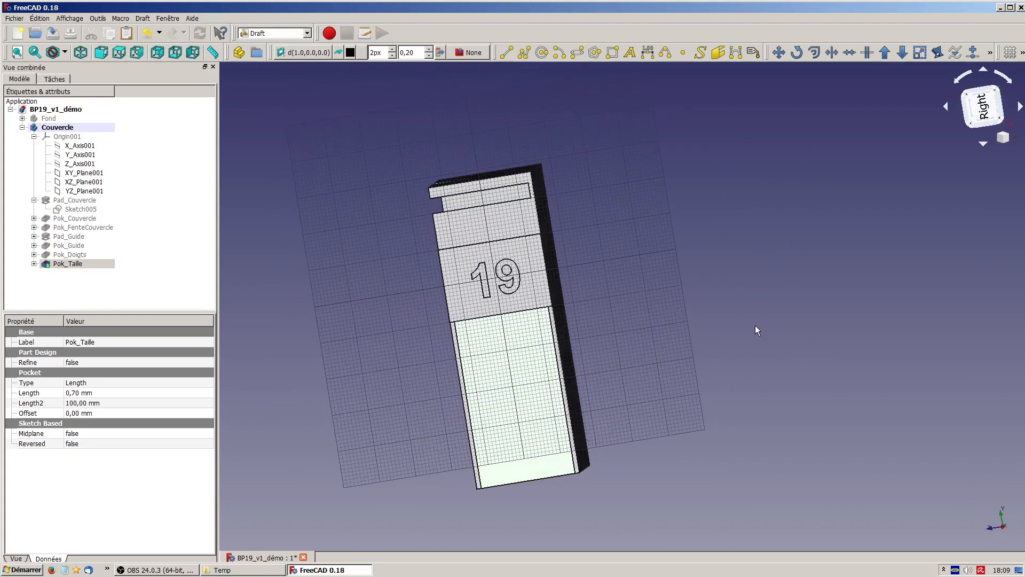
pyautogui.click(698, 52)
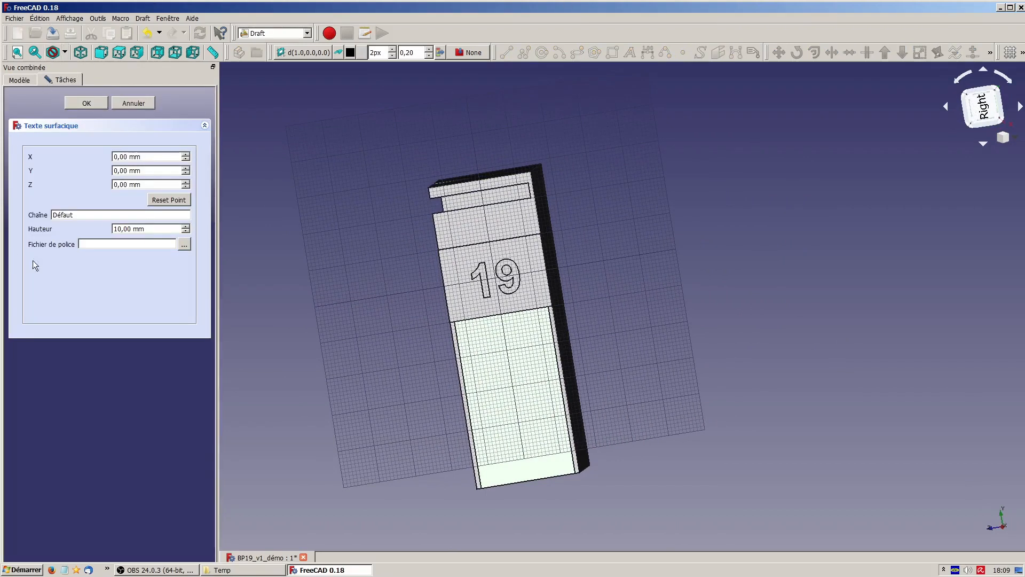
pyautogui.click(507, 437)
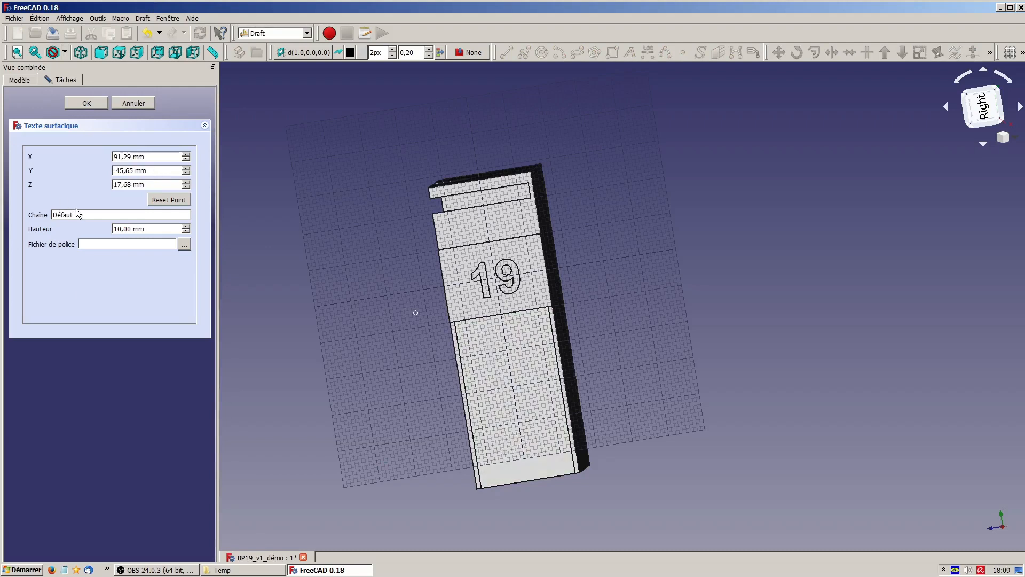
pyautogui.moveTo(75, 214); pyautogui.dragTo(46, 213)
pyautogui.write('PCD')
pyautogui.press('Tab')
pyautogui.hotkey('ctrl', 'a')
pyautogui.write('7')
pyautogui.press('Return')
# - Choose arialbd.ttf from the Fontes folder as the text's font file and create the ShapeString
pyautogui.click(186, 247)
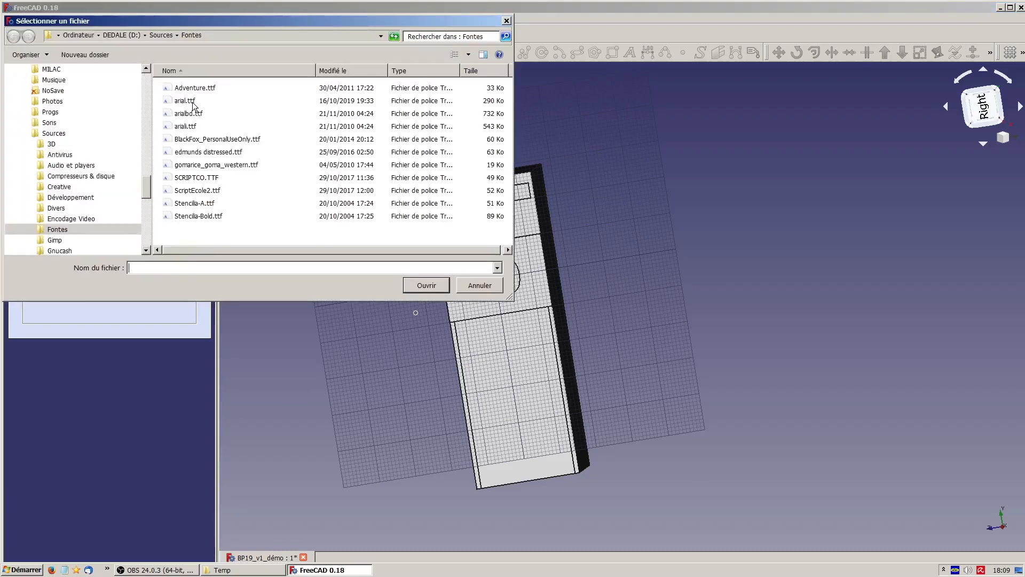
pyautogui.doubleClick(186, 113)
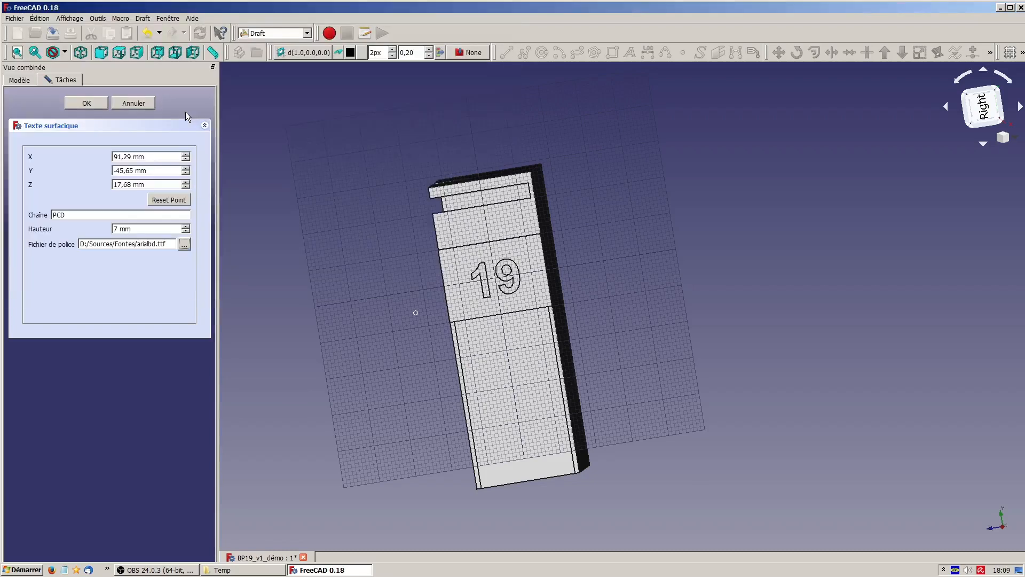
pyautogui.click(88, 105)
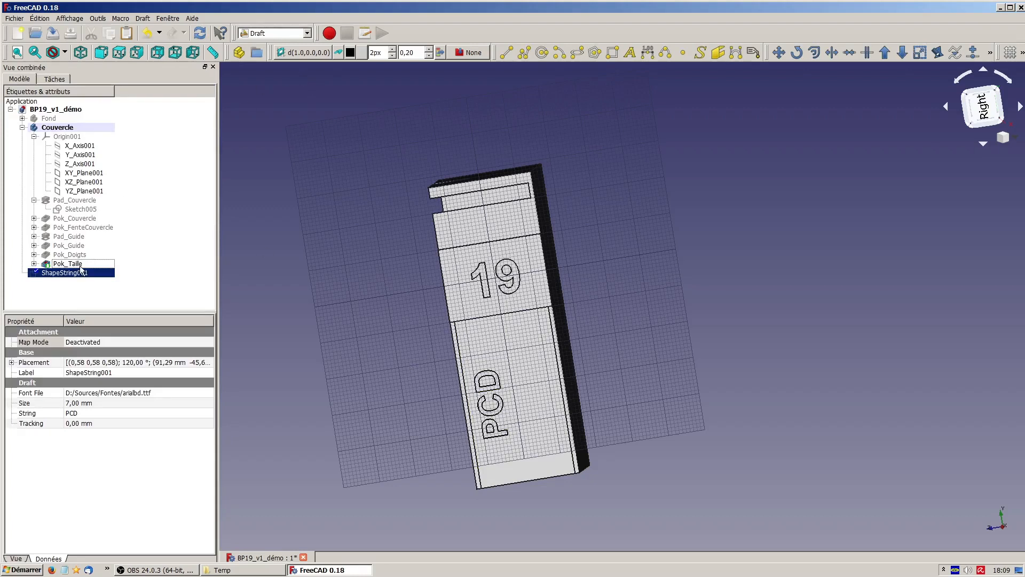
# - Rename the new PCD ShapeString as SStr_Initiales
pyautogui.rightClick(75, 273)
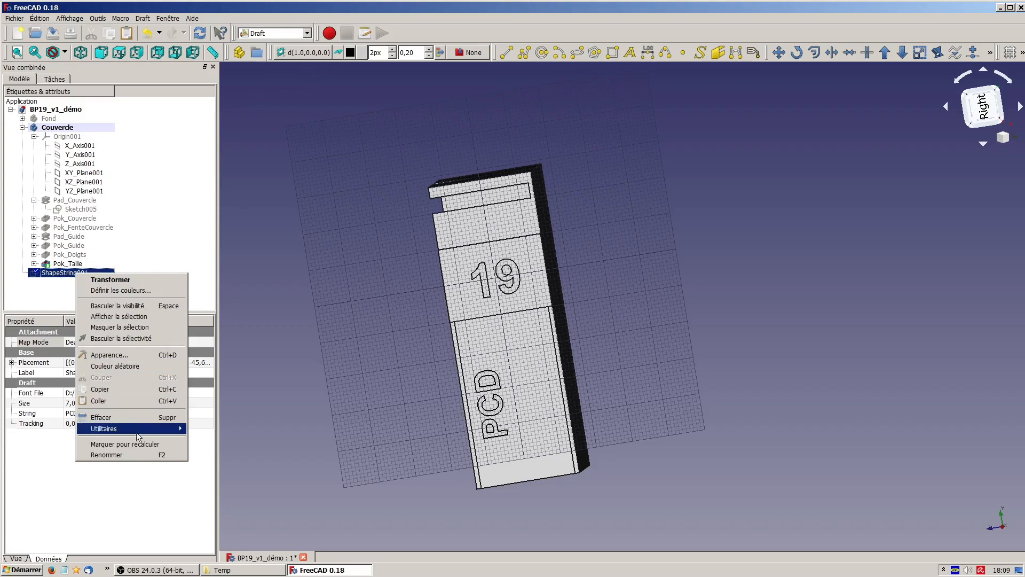
pyautogui.click(133, 455)
pyautogui.write('S')
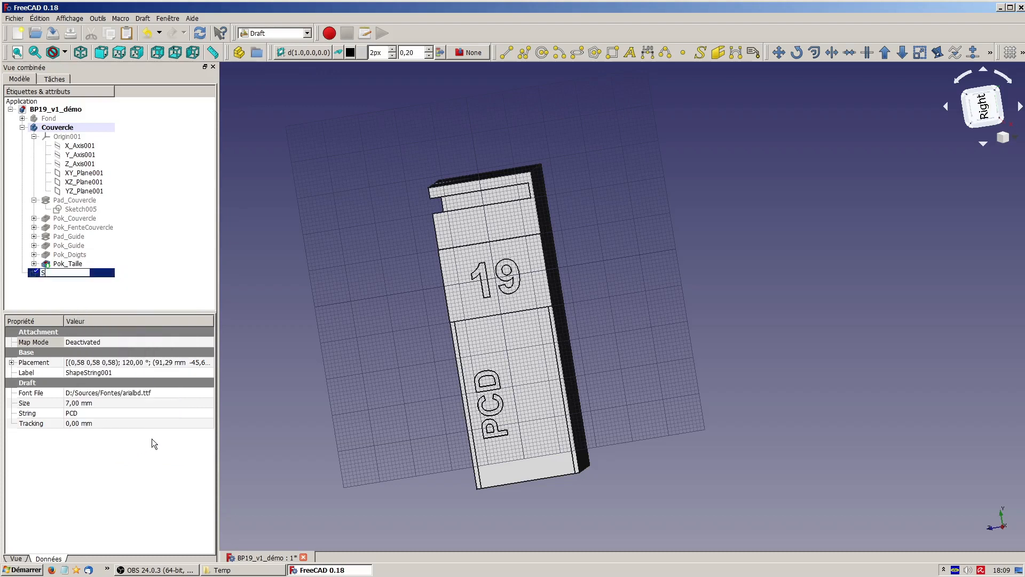
pyautogui.write('Str_Initiales')
pyautogui.press('Return')
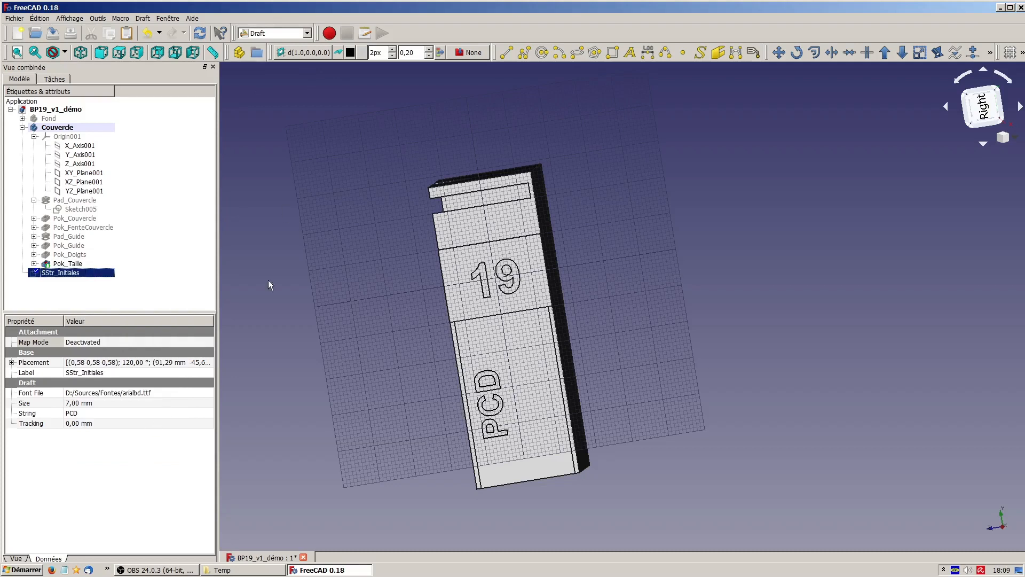
# - Switch to the Part Design workbench and move SStr_Initiales into the Couvercle body
pyautogui.click(307, 33)
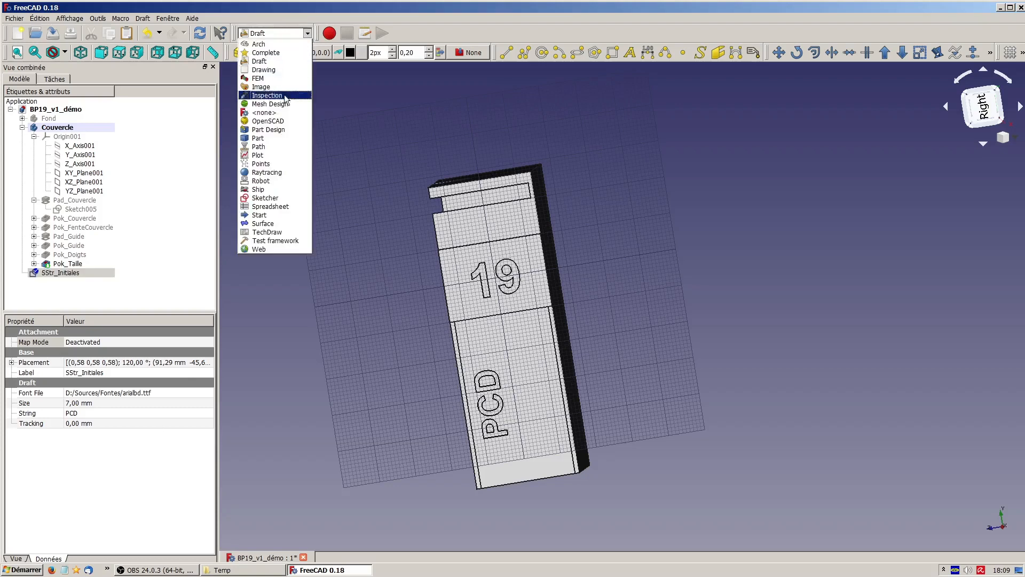
pyautogui.click(275, 129)
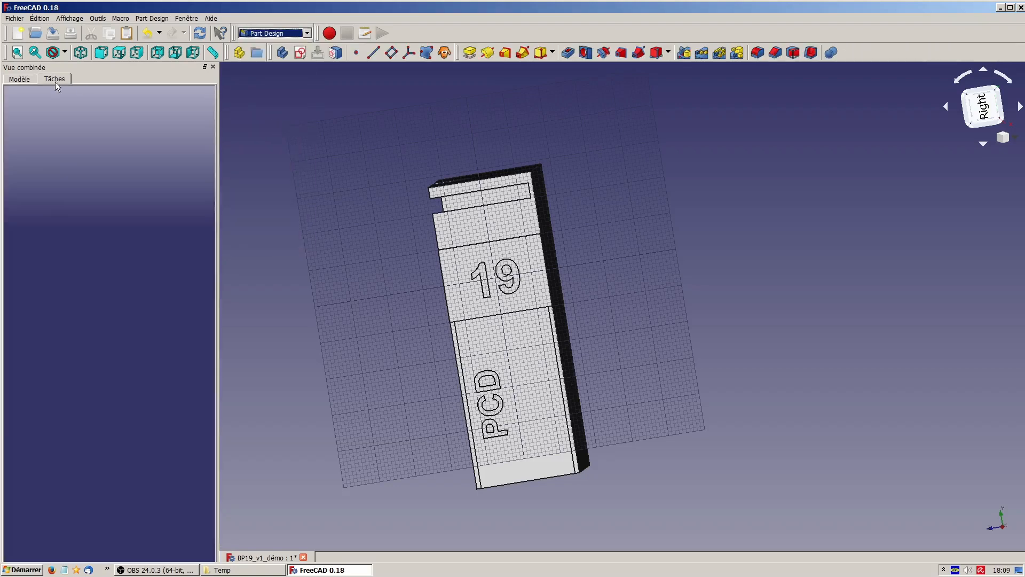
pyautogui.click(15, 79)
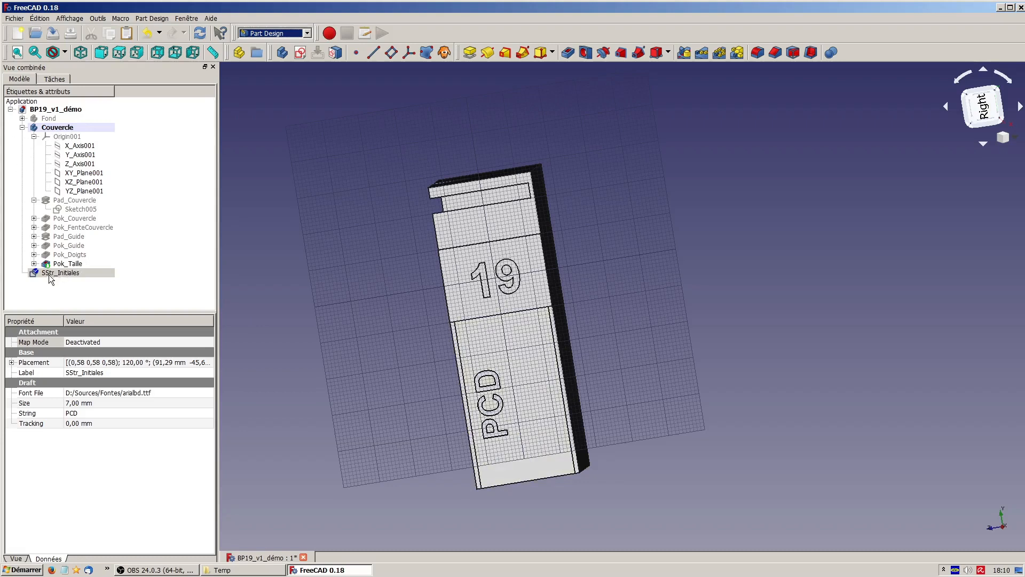
pyautogui.moveTo(51, 273); pyautogui.dragTo(54, 130)
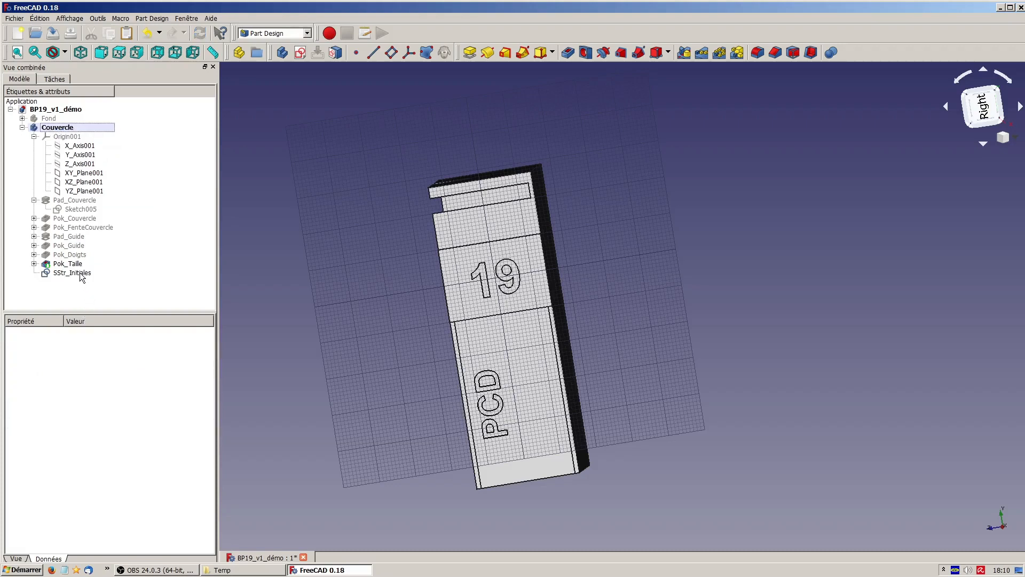
# - Attach SStr_Initiales to the long face below the engraved 19 in FlatFace mode and recompute the model
pyautogui.click(524, 469)
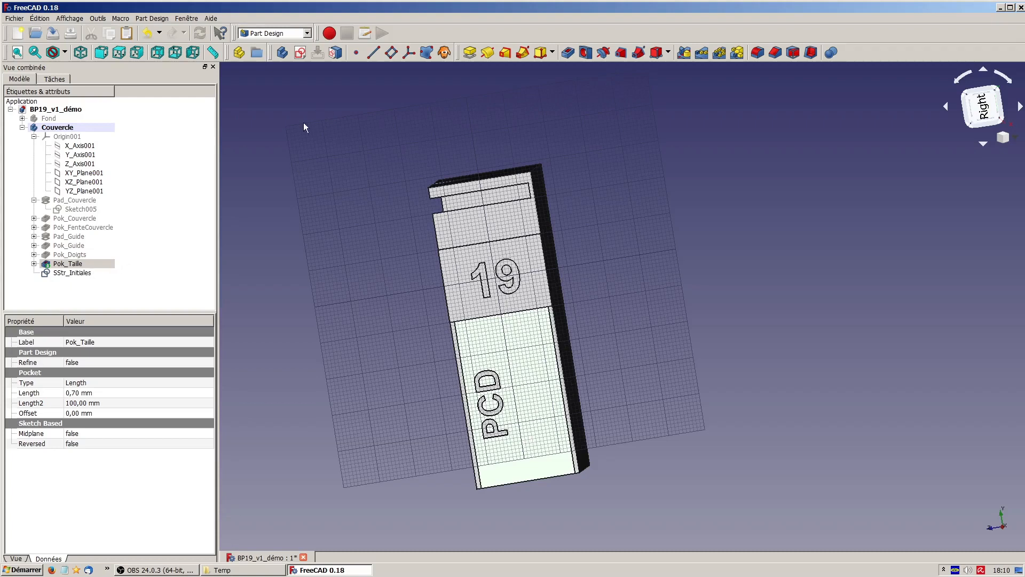
pyautogui.click(337, 53)
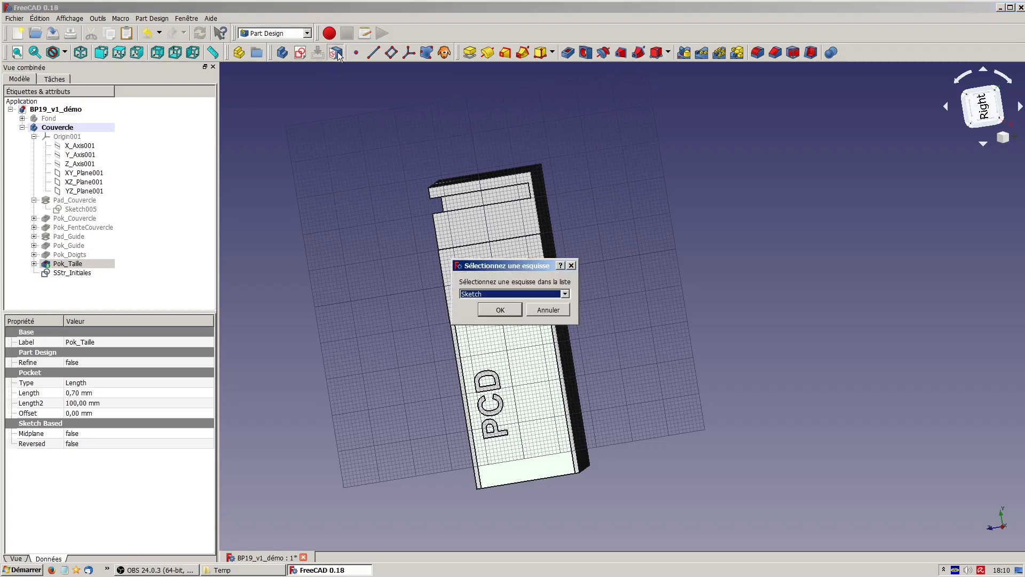
pyautogui.click(564, 294)
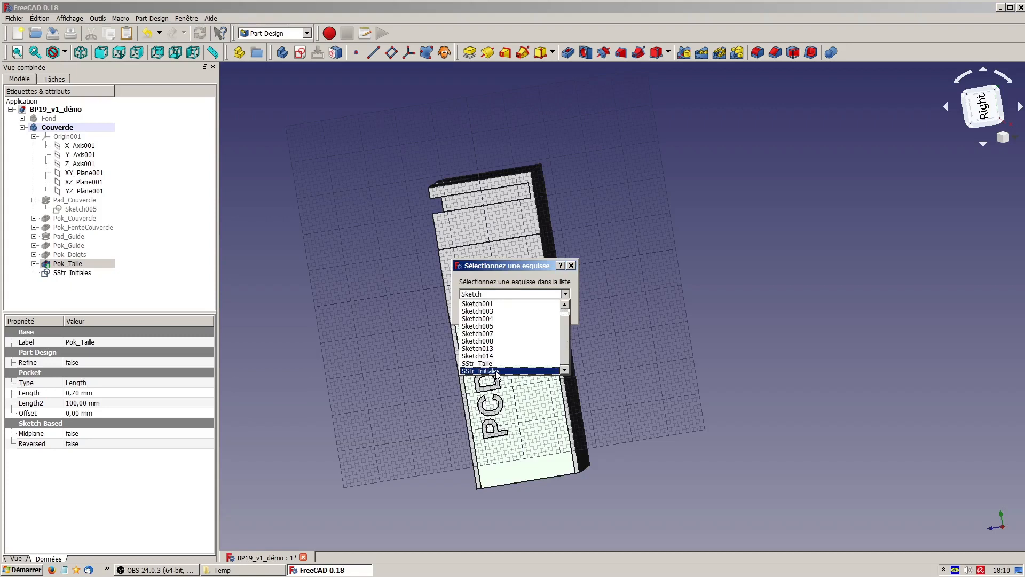
pyautogui.click(498, 371)
pyautogui.click(500, 311)
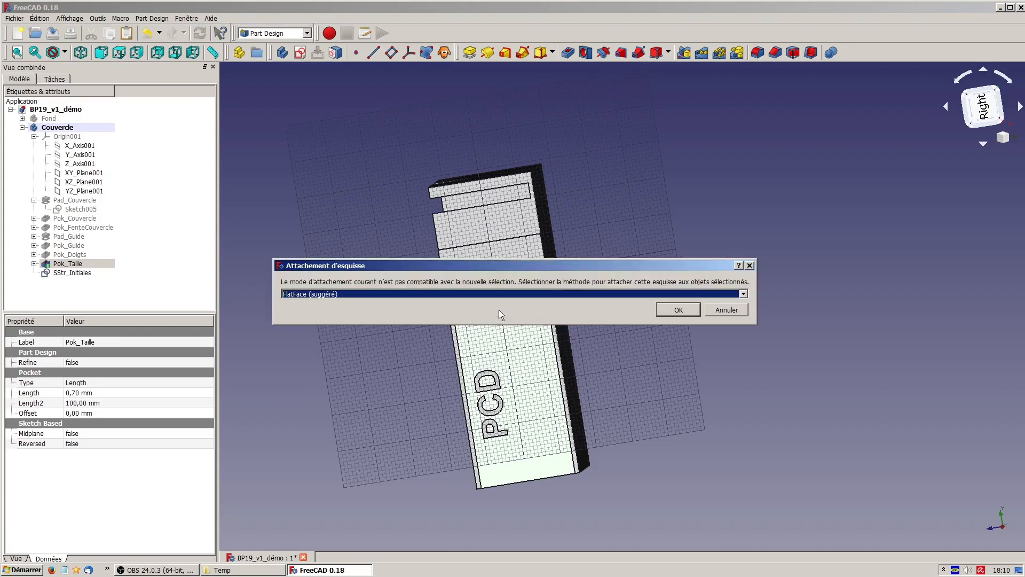
pyautogui.click(678, 310)
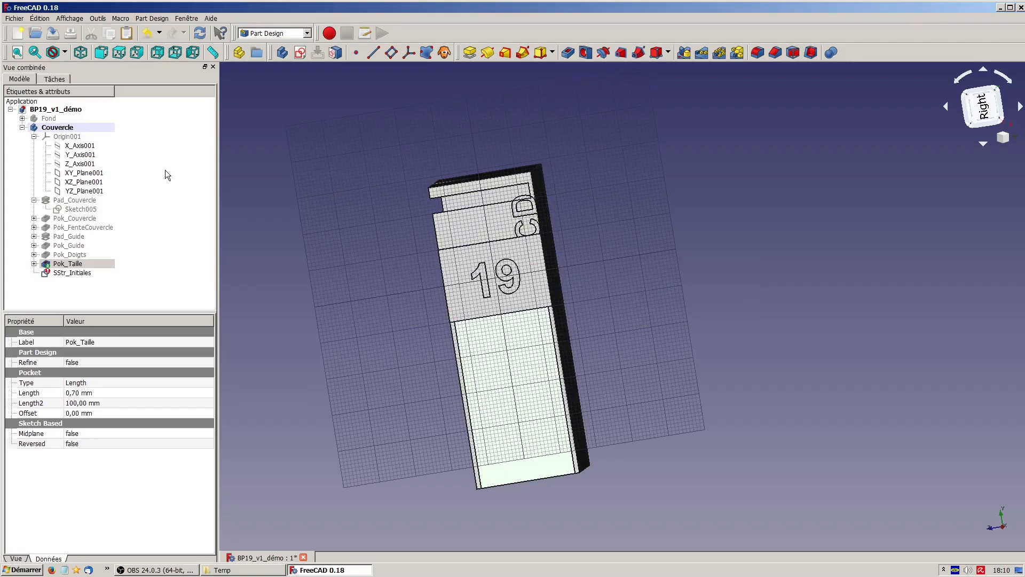
pyautogui.click(75, 272)
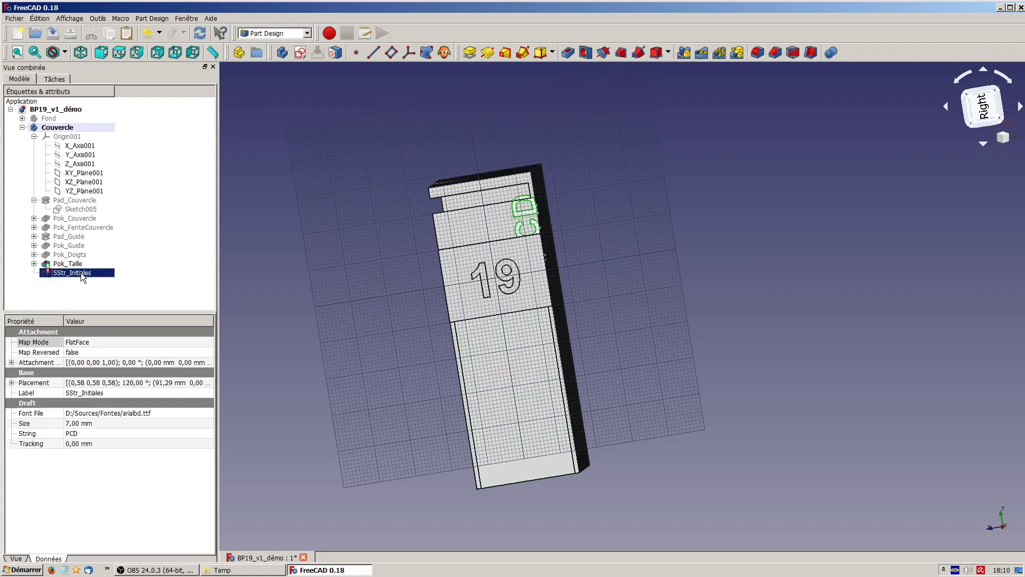
pyautogui.click(199, 33)
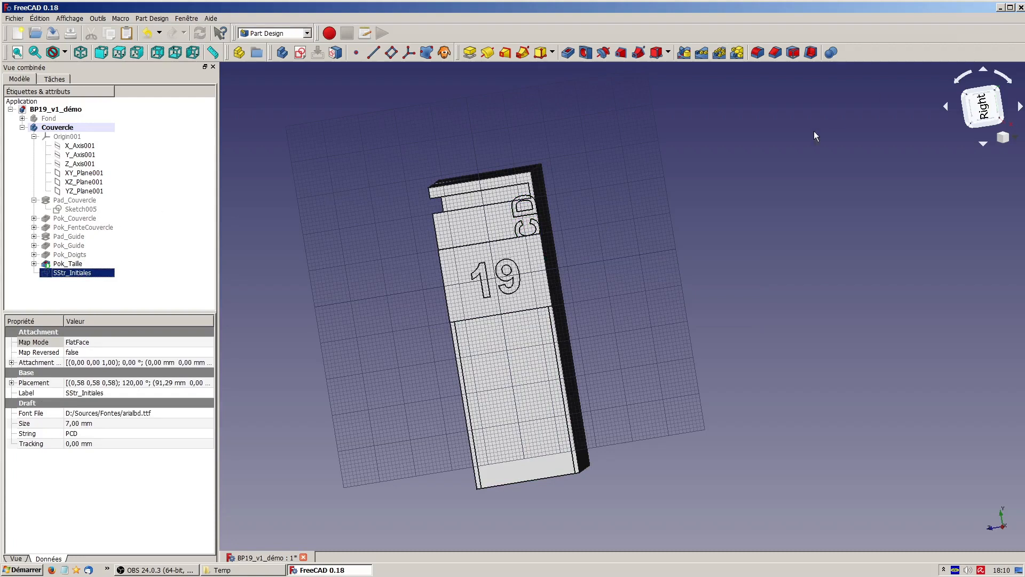
# - View the lid upright from the Right side and open the attachment settings of SStr_Initiales
pyautogui.click(982, 107)
pyautogui.click(958, 85)
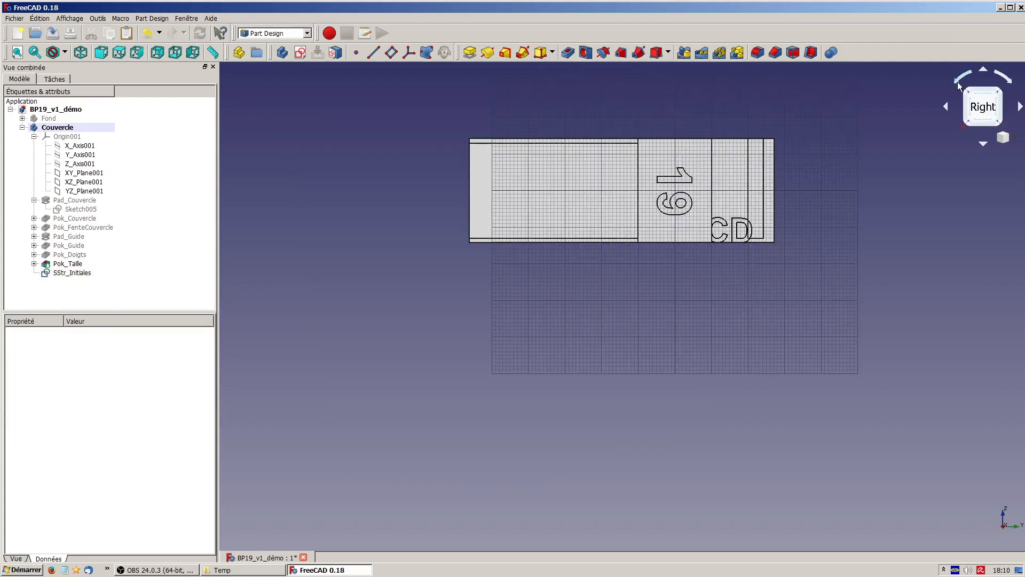
pyautogui.click(959, 85)
pyautogui.click(959, 85)
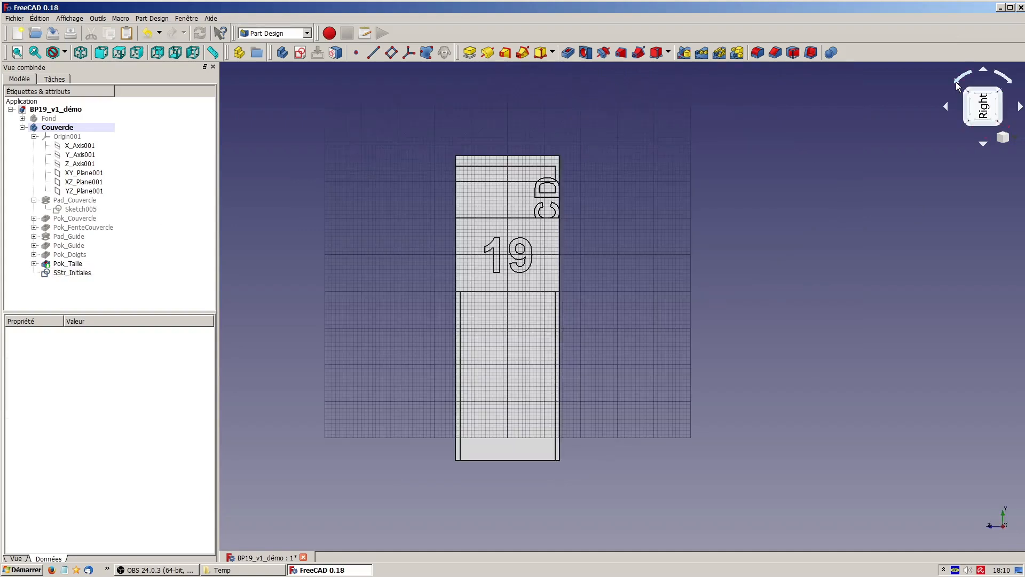
pyautogui.moveTo(594, 311); pyautogui.dragTo(483, 348, button='middle')
pyautogui.scroll(2, 485, 311)
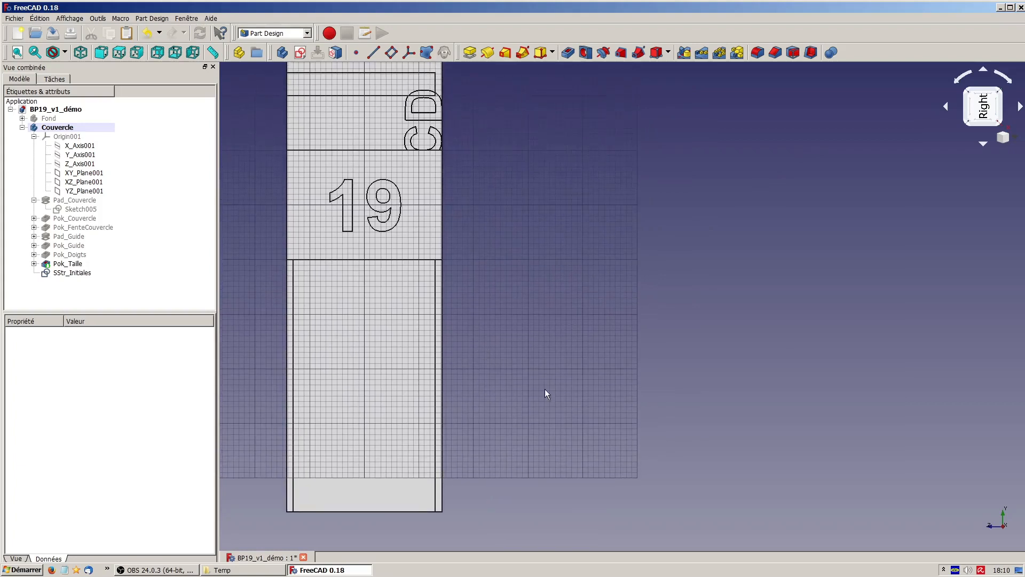
pyautogui.click(72, 273)
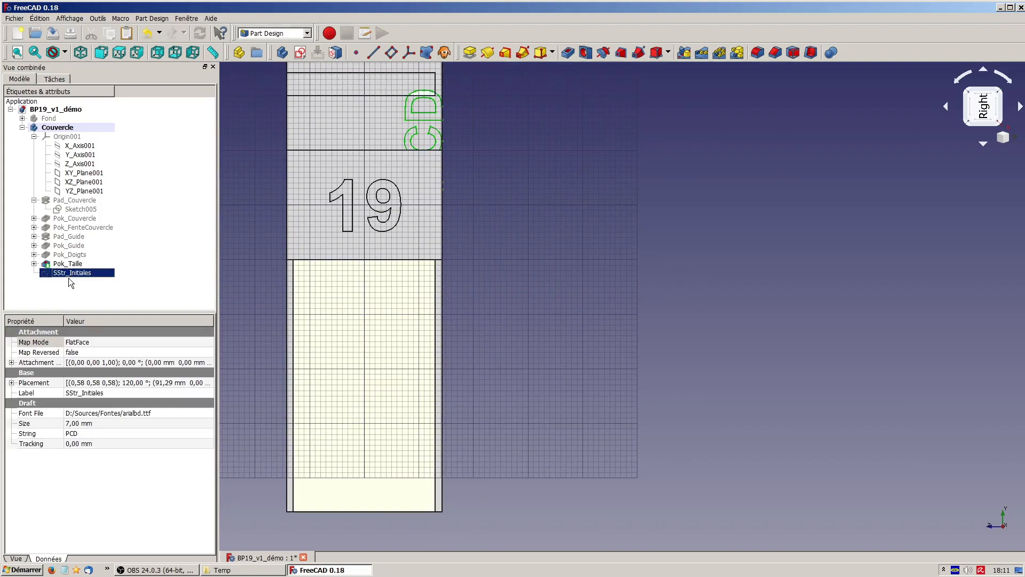
pyautogui.click(88, 341)
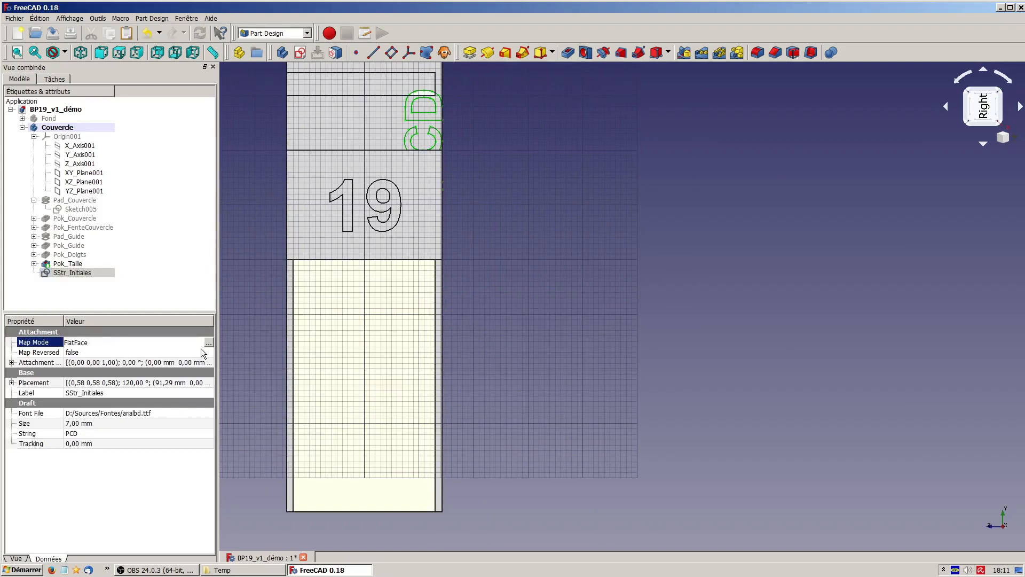
pyautogui.click(208, 344)
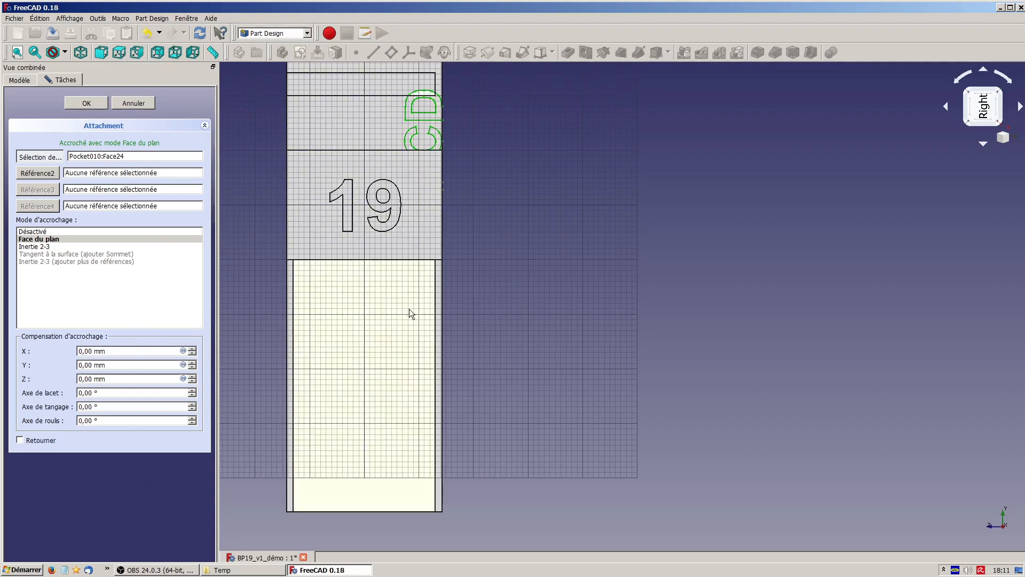
# - Try an attachment X offset of 50 mm for the PCD text and check its position relative to the lid
pyautogui.moveTo(119, 352); pyautogui.dragTo(53, 351)
pyautogui.write('50')
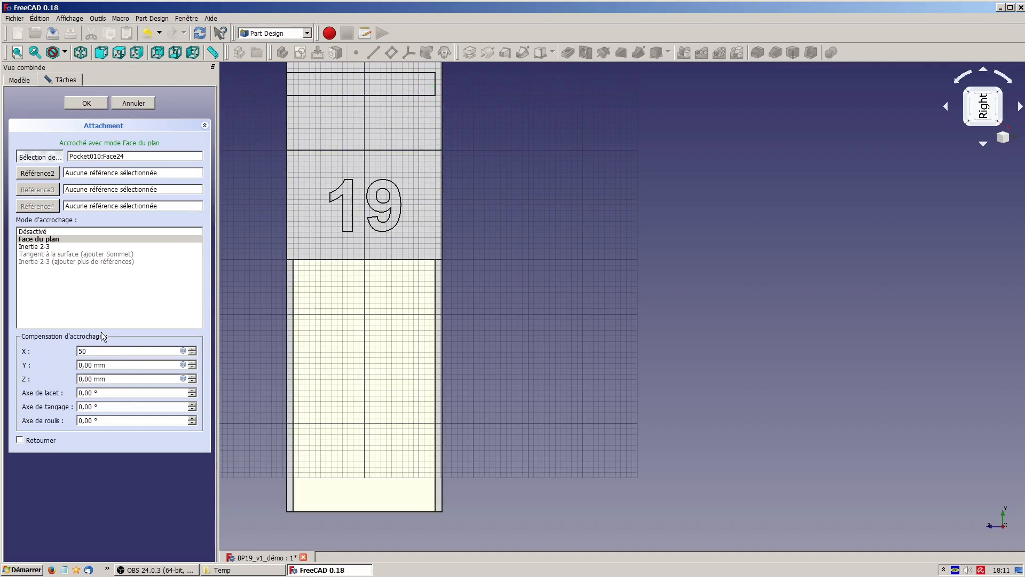
pyautogui.click(121, 366)
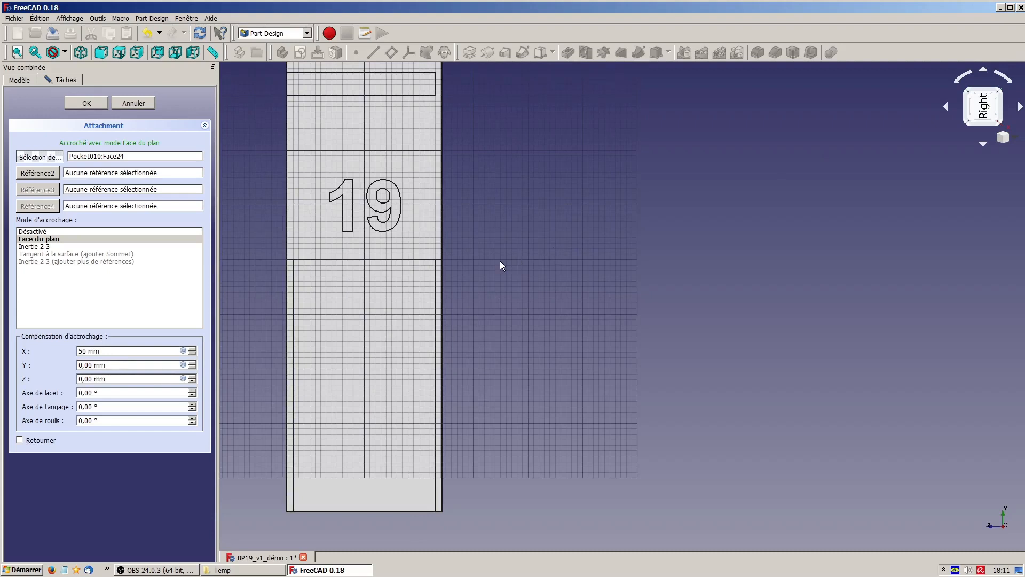
pyautogui.scroll(-2, 500, 261)
pyautogui.scroll(2, 499, 261)
pyautogui.scroll(-4, 264, 352)
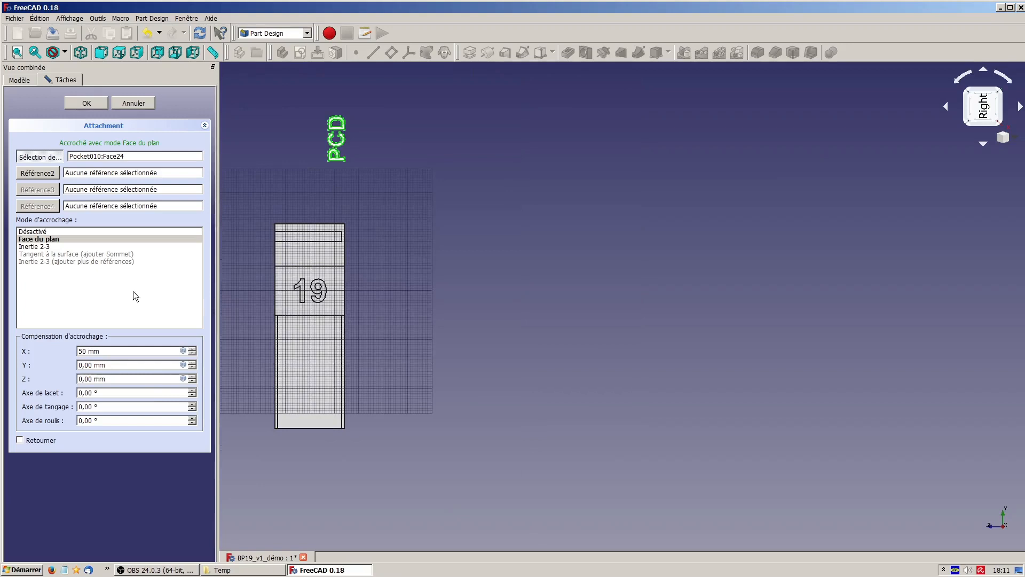
# - Set the PCD text's attachment X offset to -50 mm and check its placement on the long face
pyautogui.moveTo(102, 351); pyautogui.dragTo(47, 346)
pyautogui.write('-50')
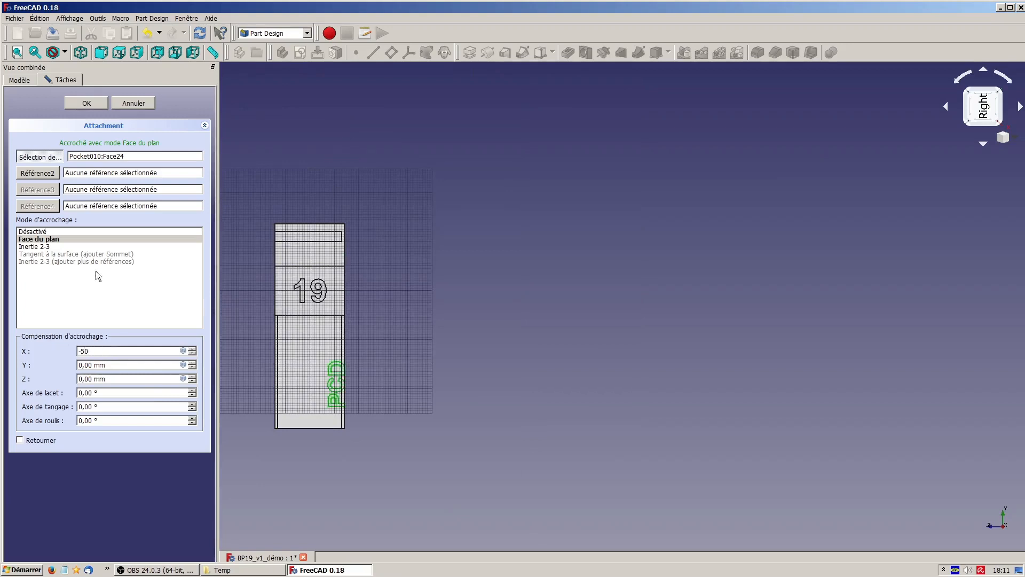
pyautogui.moveTo(414, 302); pyautogui.dragTo(470, 291, button='middle')
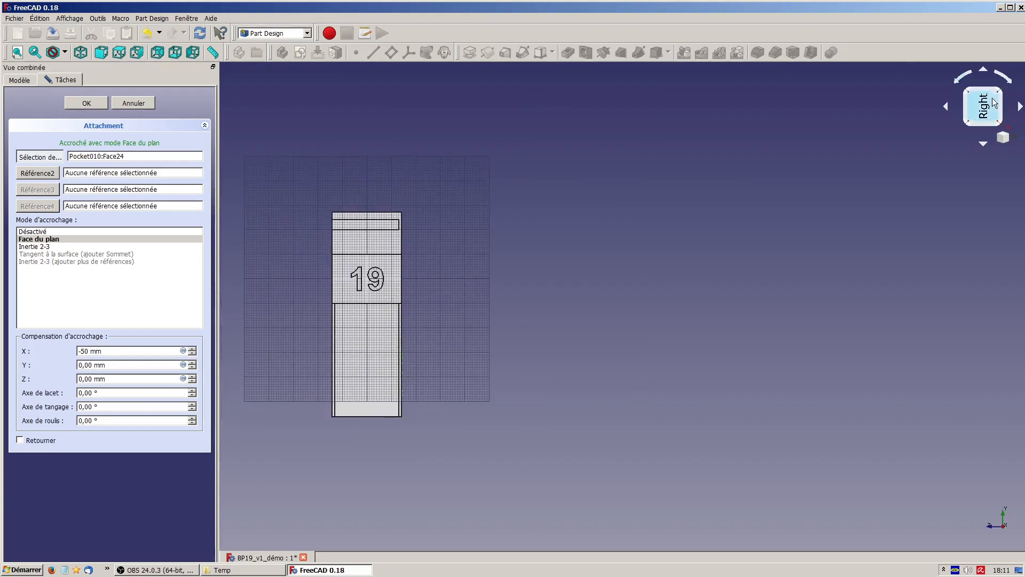
pyautogui.click(984, 115)
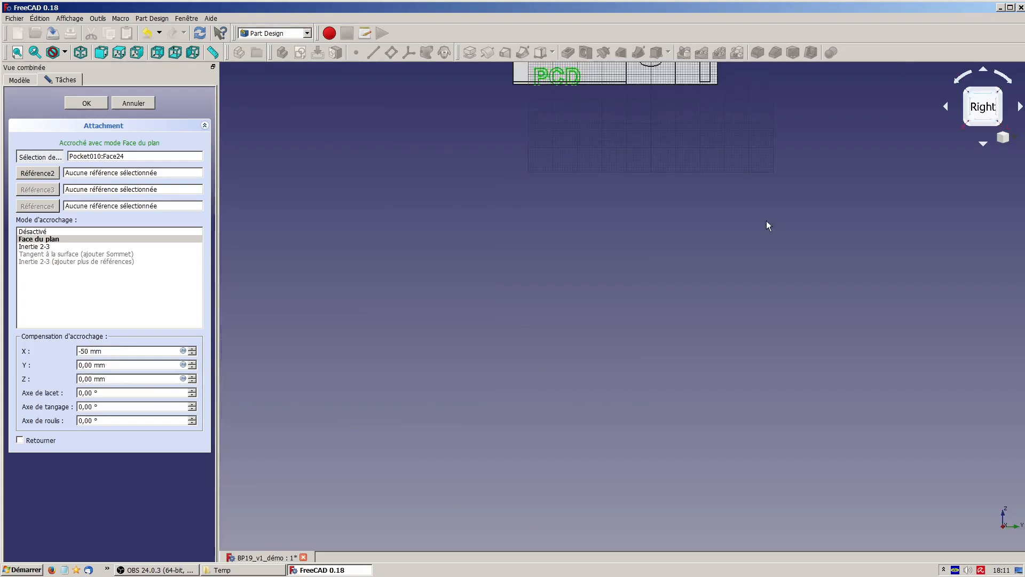
pyautogui.click(957, 84)
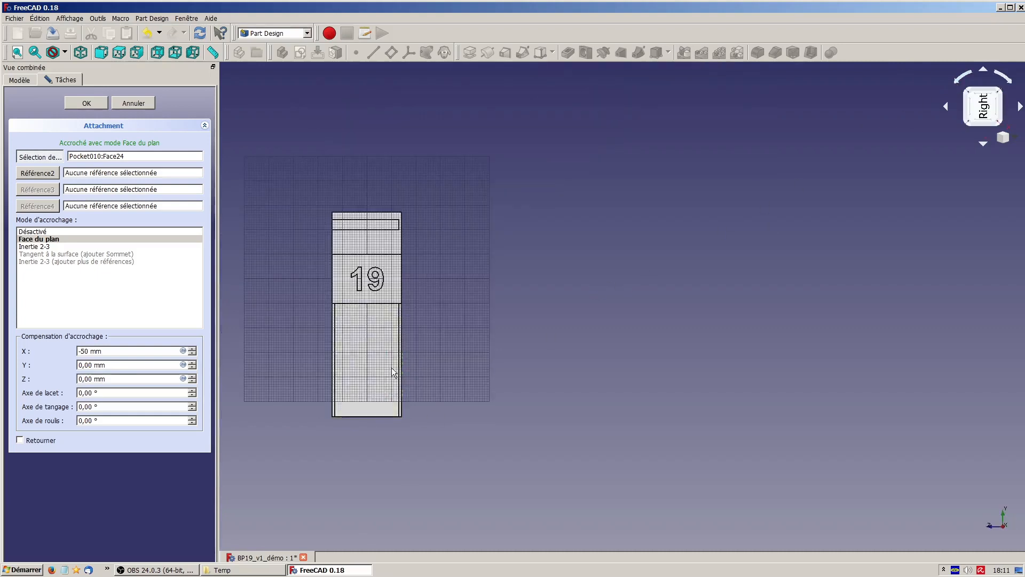
pyautogui.scroll(2, 392, 368)
pyautogui.scroll(2, 453, 338)
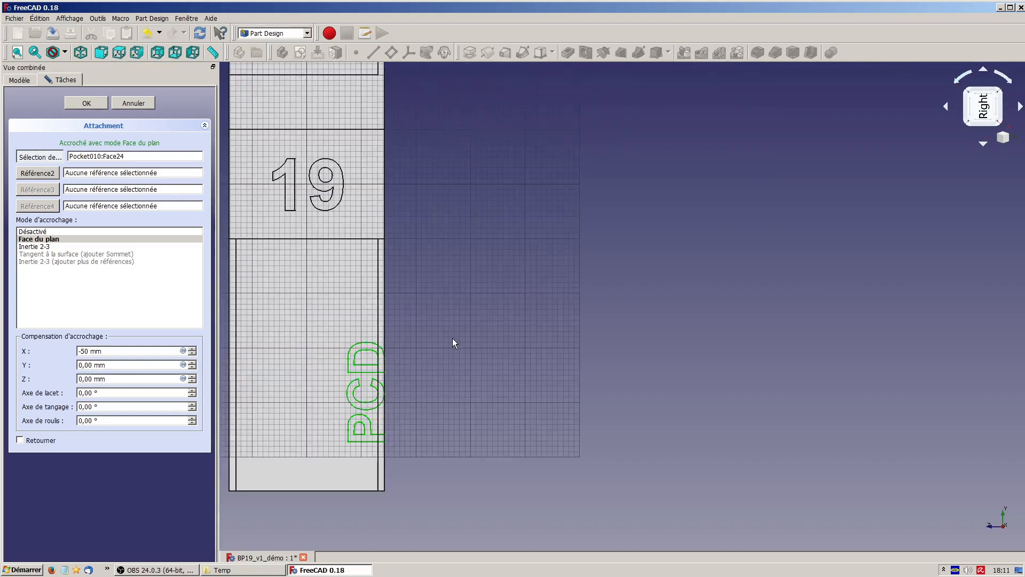
pyautogui.scroll(-2, 453, 338)
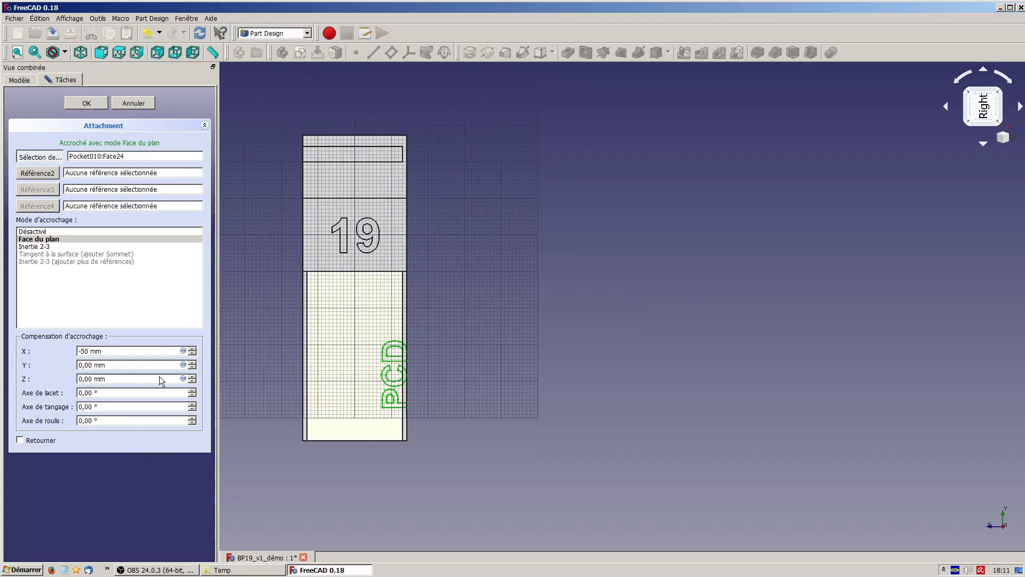
# - Set the PCD text's attachment yaw to -90° and its Y offset to 23 mm to centre it across the long face
pyautogui.click(105, 392)
pyautogui.write('-90')
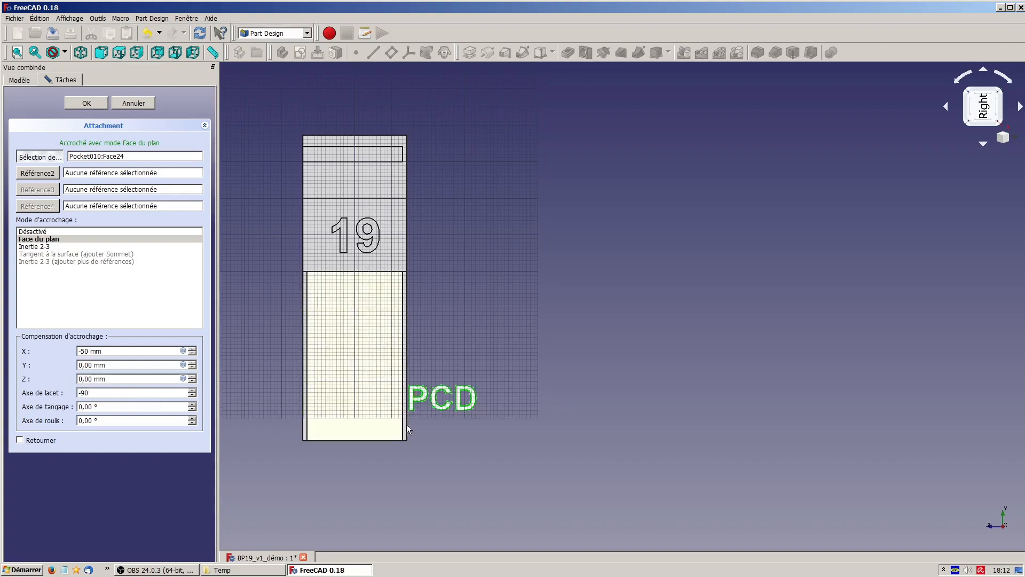
pyautogui.click(193, 362)
pyautogui.click(193, 363)
pyautogui.click(193, 363)
pyautogui.click(193, 362)
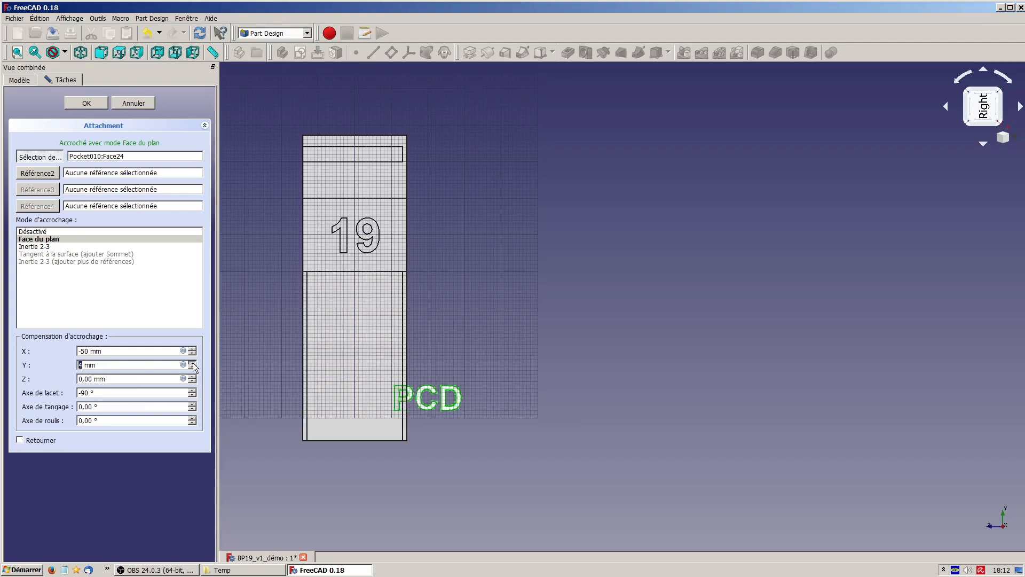
pyautogui.click(192, 363)
pyautogui.click(193, 363)
pyautogui.click(193, 363)
pyautogui.click(192, 363)
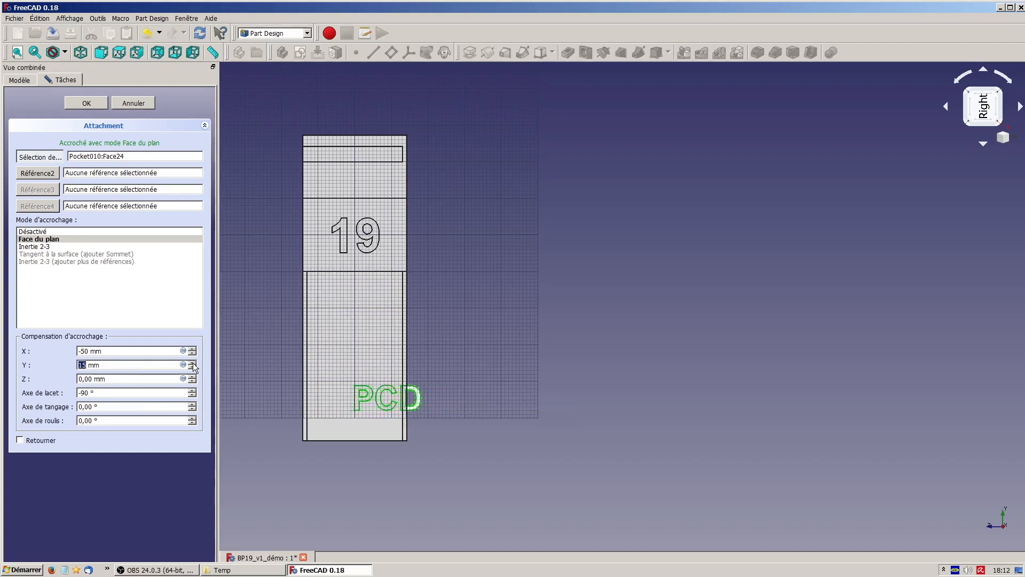
pyautogui.click(192, 363)
pyautogui.click(193, 363)
pyautogui.click(192, 363)
pyautogui.click(193, 363)
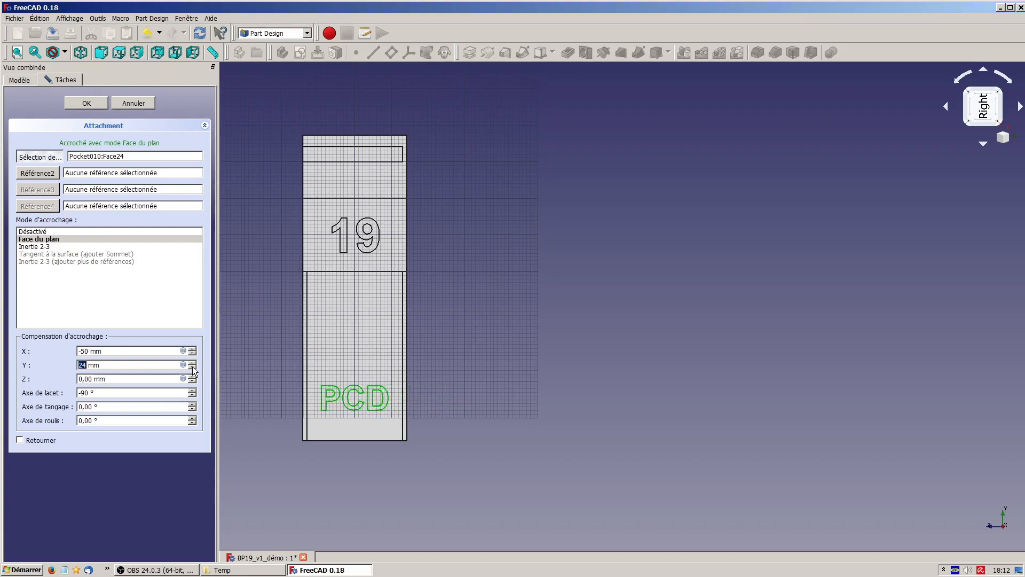
pyautogui.click(192, 367)
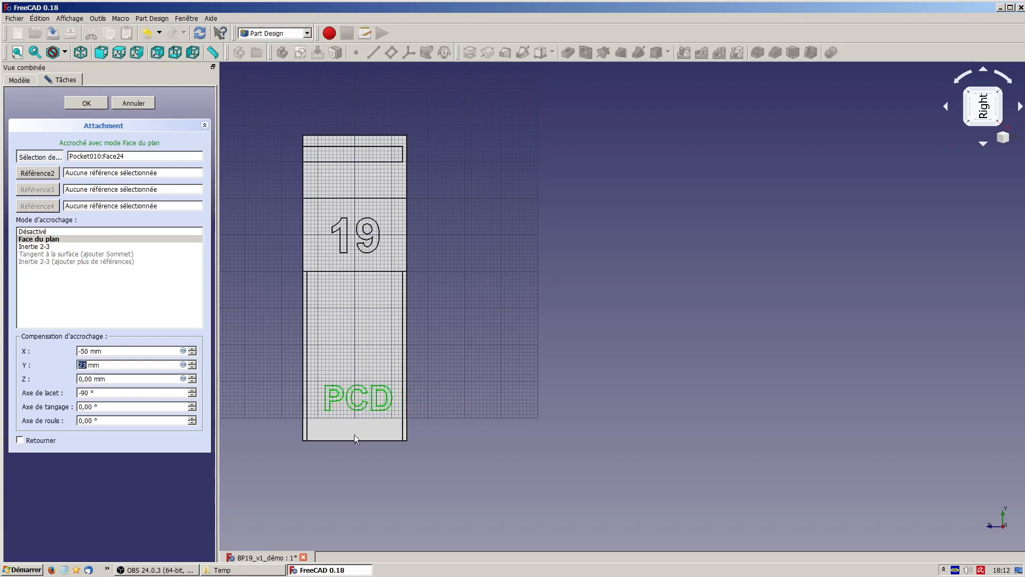
# - Lower the PCD text to the bottom of the long face with an X offset of -57 mm and apply the attachment
pyautogui.click(193, 354)
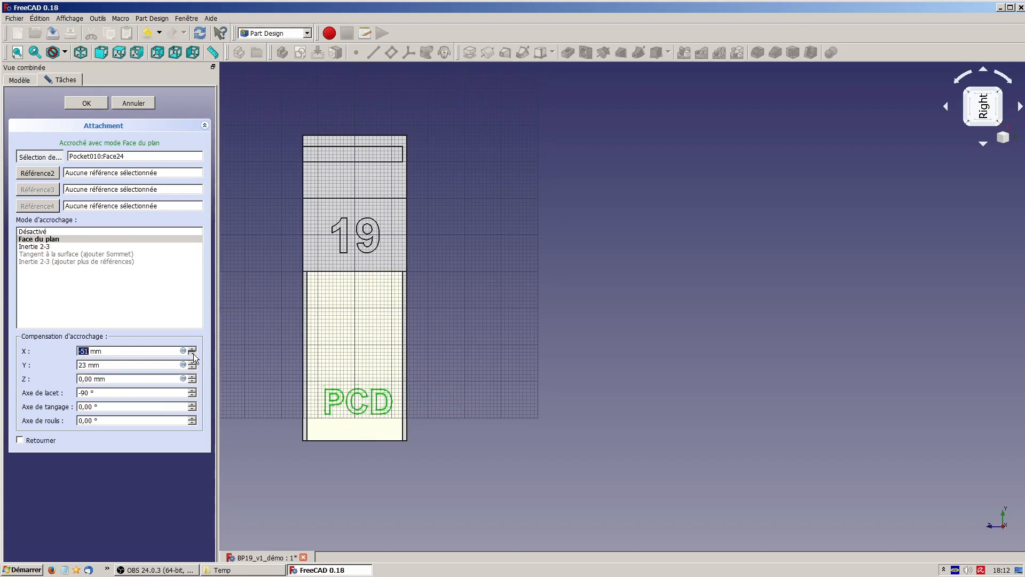
pyautogui.click(193, 353)
pyautogui.click(192, 353)
pyautogui.click(193, 354)
pyautogui.click(192, 353)
pyautogui.click(193, 354)
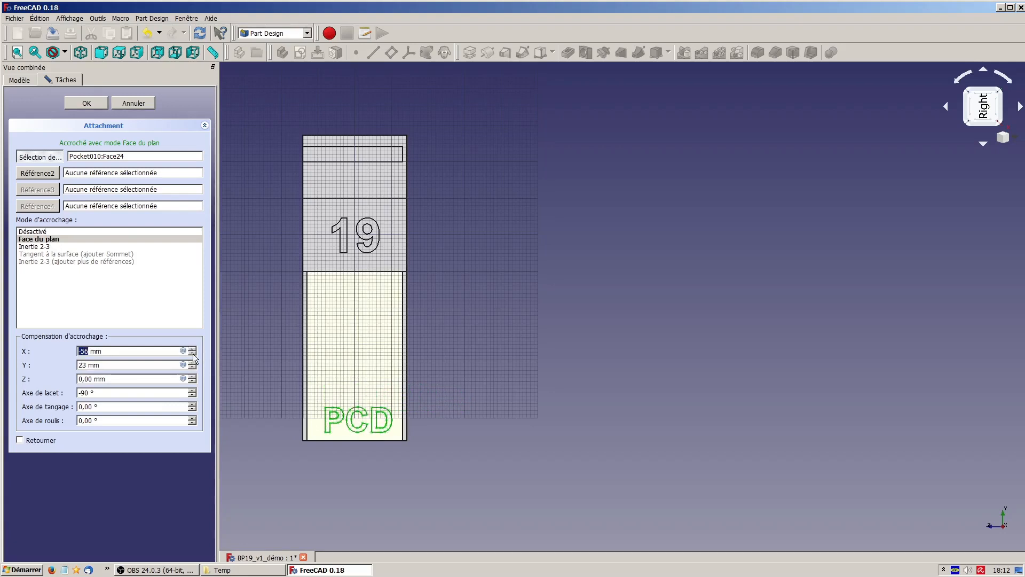
pyautogui.click(192, 353)
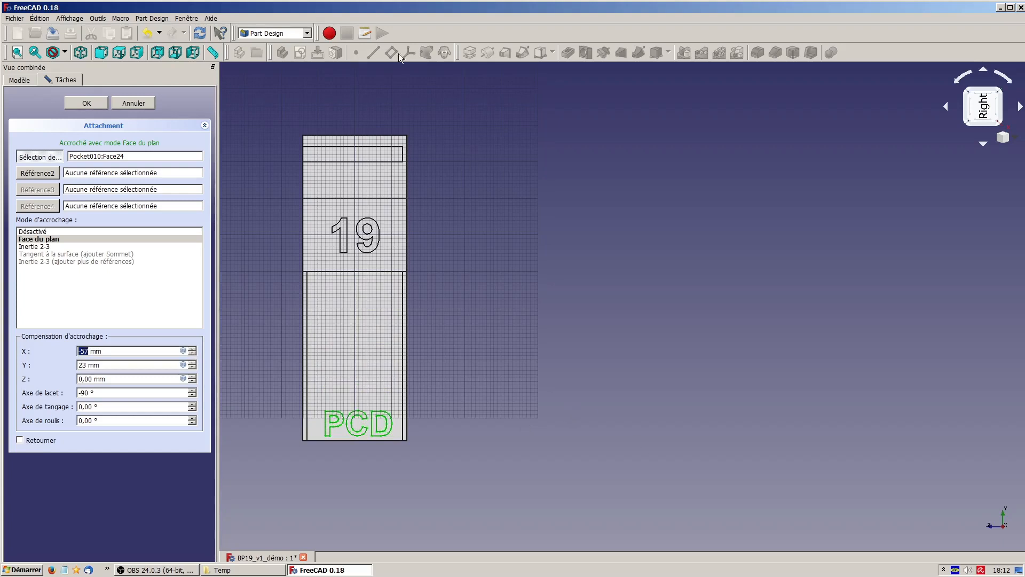
pyautogui.click(88, 102)
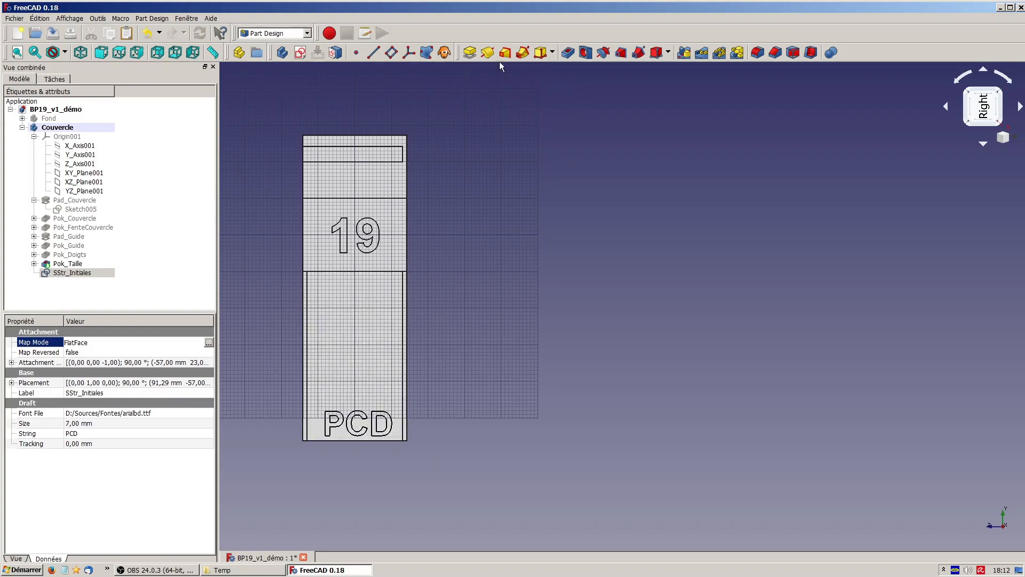
# - Pad the PCD ShapeString with a length of 1 mm to raise the initials from the face
pyautogui.click(471, 54)
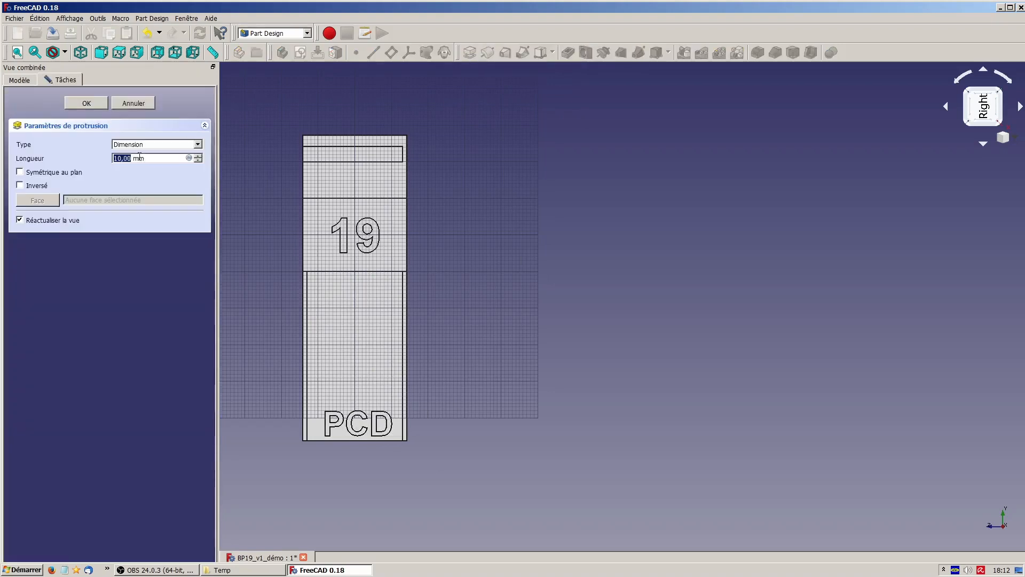
pyautogui.write('1')
pyautogui.click(94, 102)
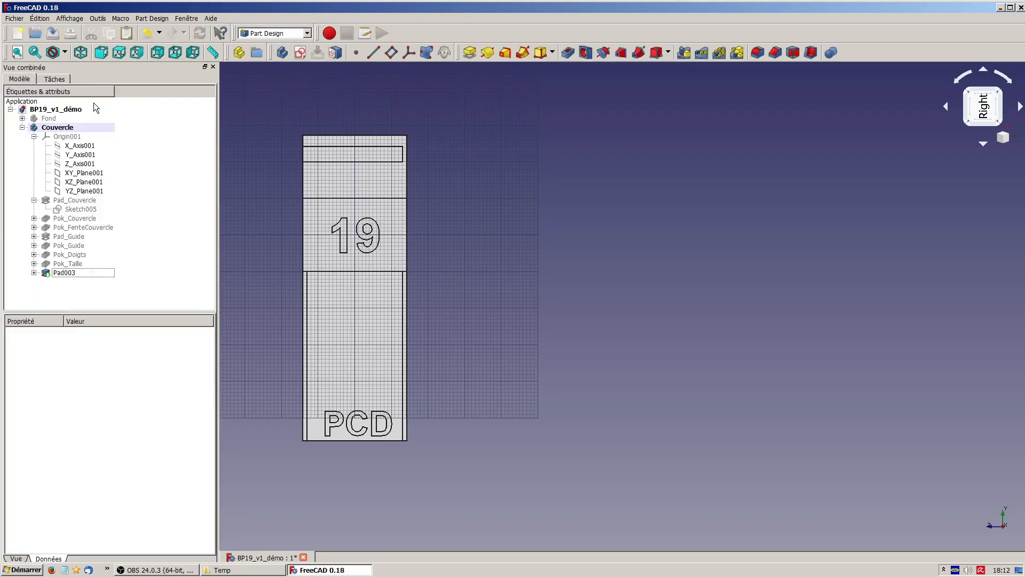
# - Rename the new pad of the initials as Pad_Initiales
pyautogui.click(82, 273)
pyautogui.press('p')
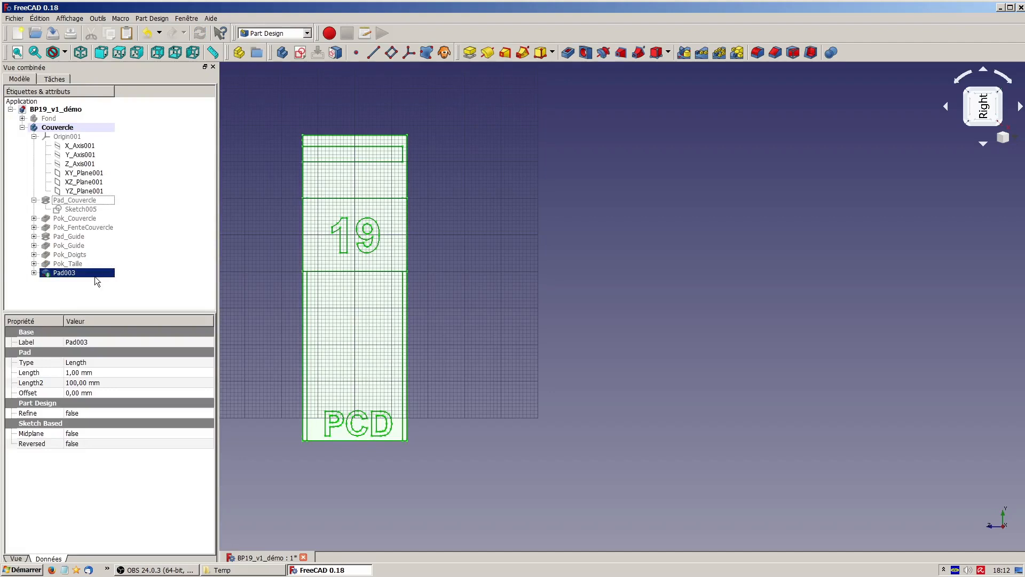
pyautogui.click(95, 272)
pyautogui.write('Pad_Initiales')
pyautogui.press('Return')
# - Examine the raised PCD lettering and the engraved 19 on the lid's long face from different angles
pyautogui.moveTo(388, 328); pyautogui.dragTo(608, 283, button='middle')
pyautogui.click(564, 334)
pyautogui.scroll(2, 522, 327)
pyautogui.scroll(2, 522, 328)
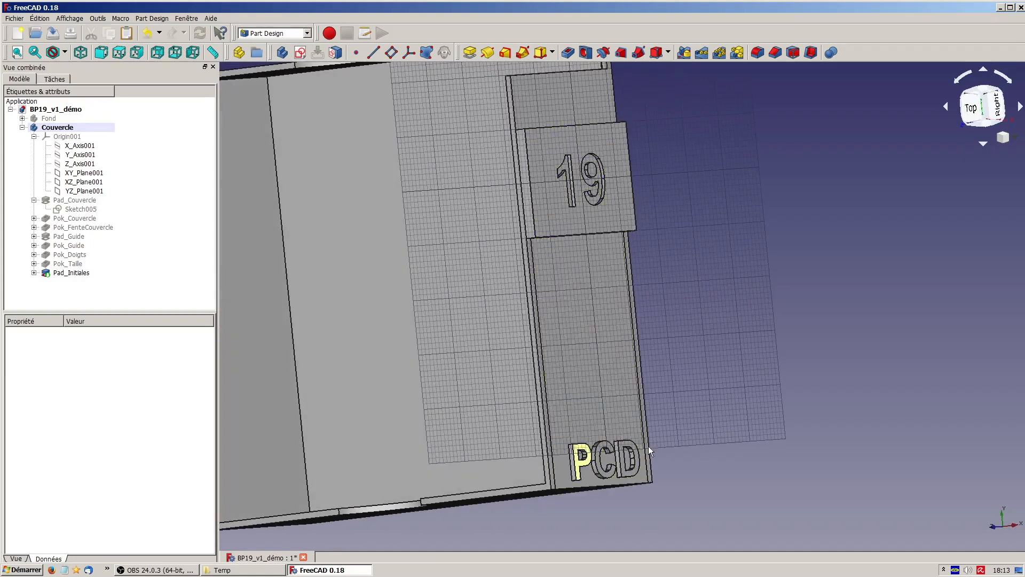
pyautogui.moveTo(828, 330); pyautogui.dragTo(761, 363, button='middle')
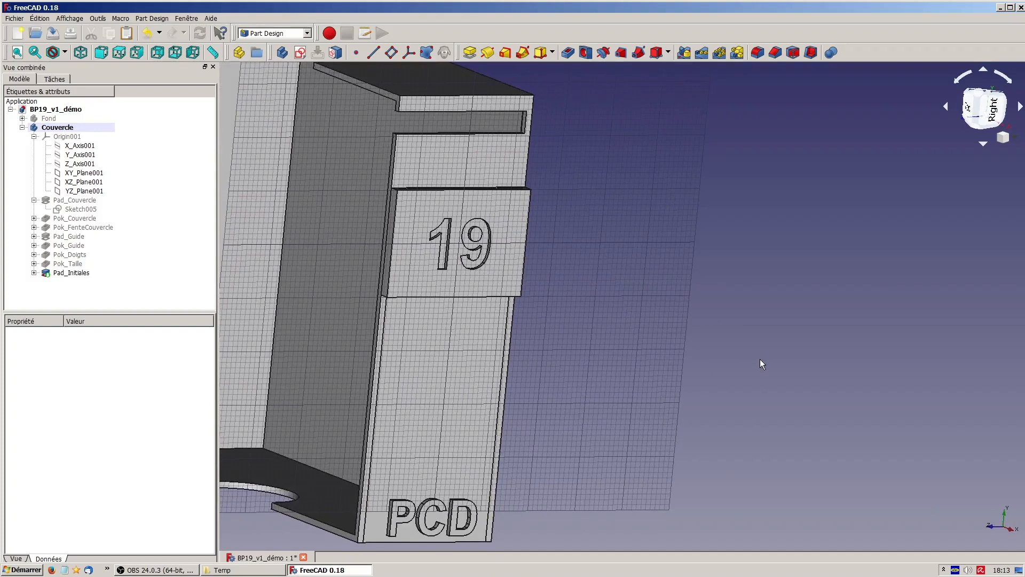